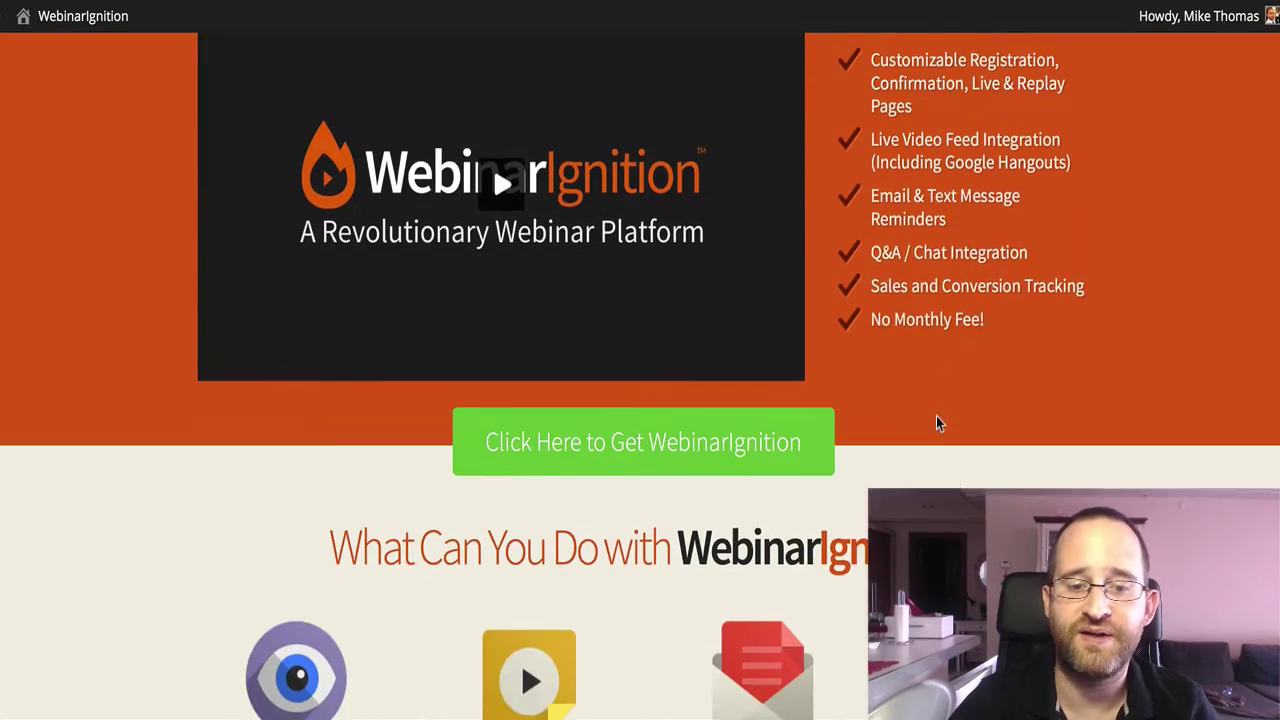
Scroll past the feature icons and email-provider logos to Facebook Connect and Video Feed Embed.
scroll(937, 417, "down", 1)
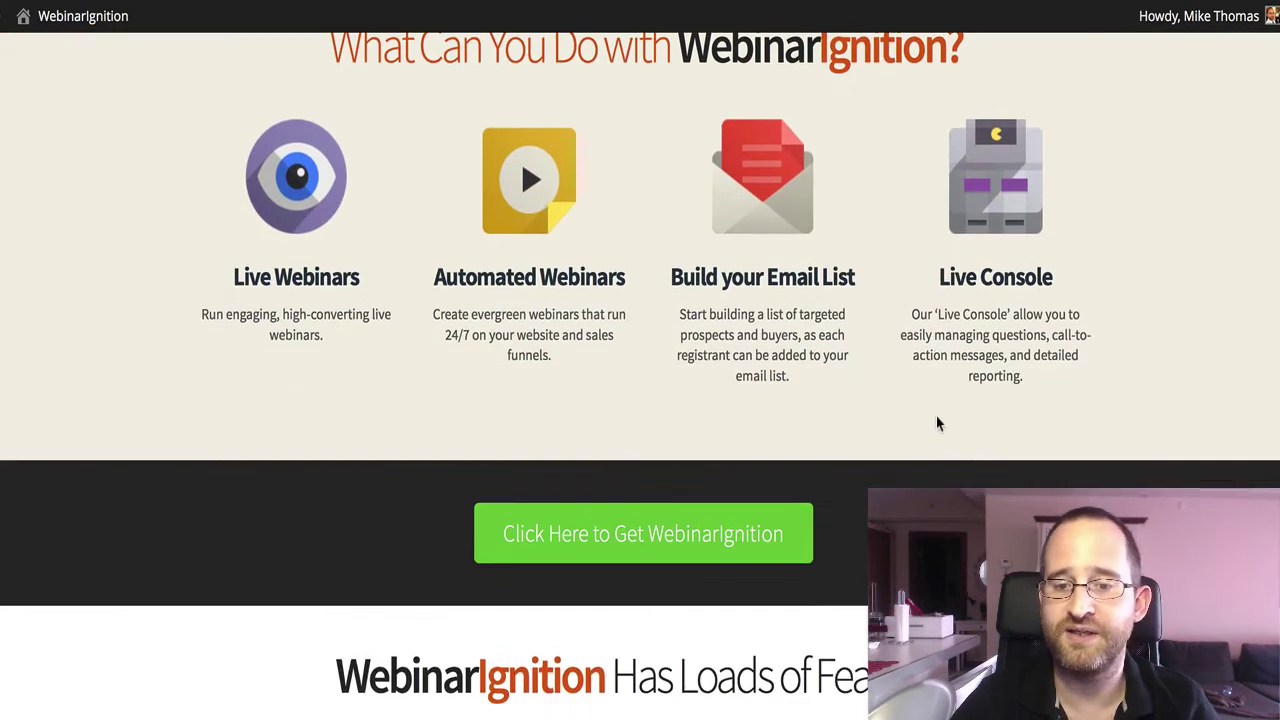
scroll(936, 422, "down", 2)
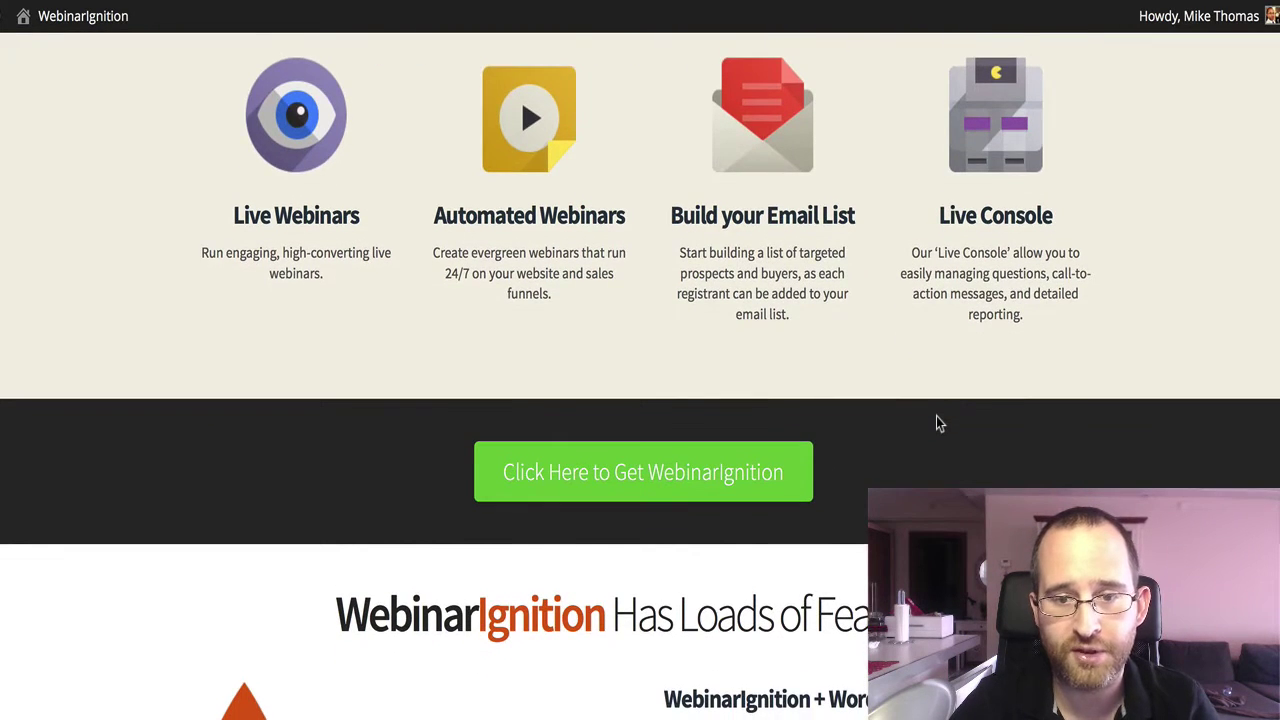
scroll(574, 225, "up", 1)
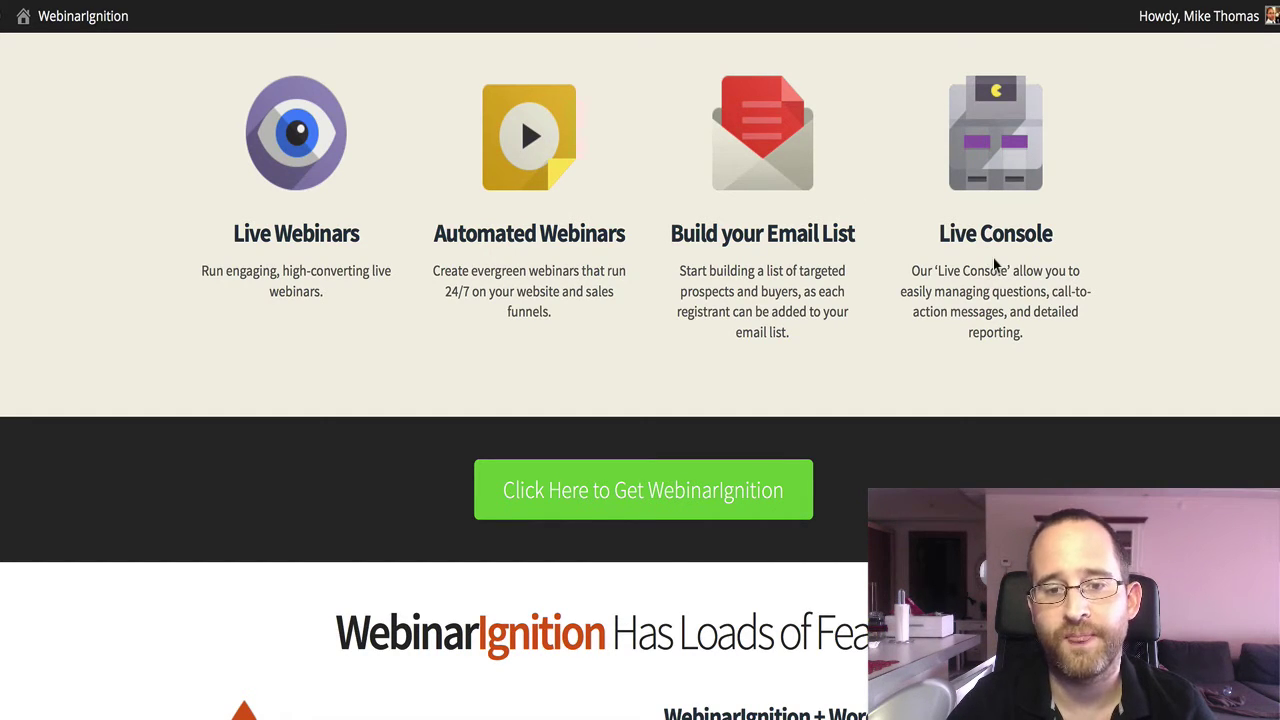
scroll(994, 263, "down", 7)
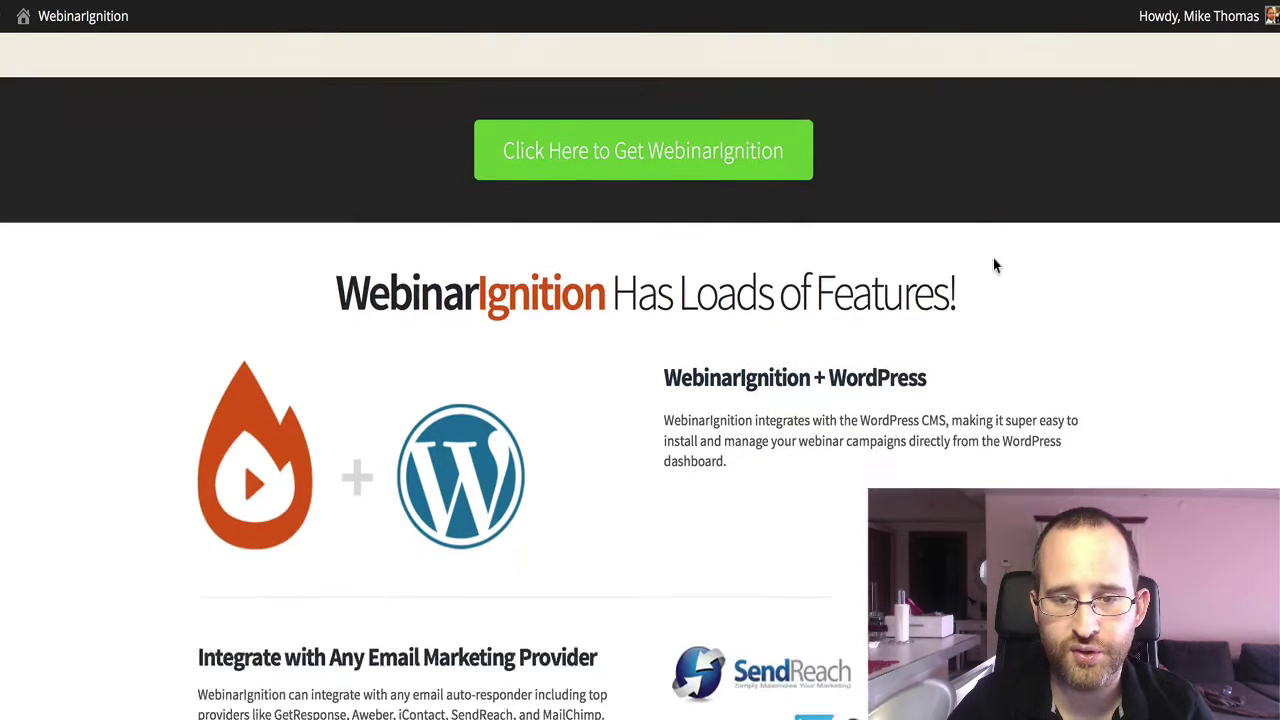
scroll(995, 265, "down", 1)
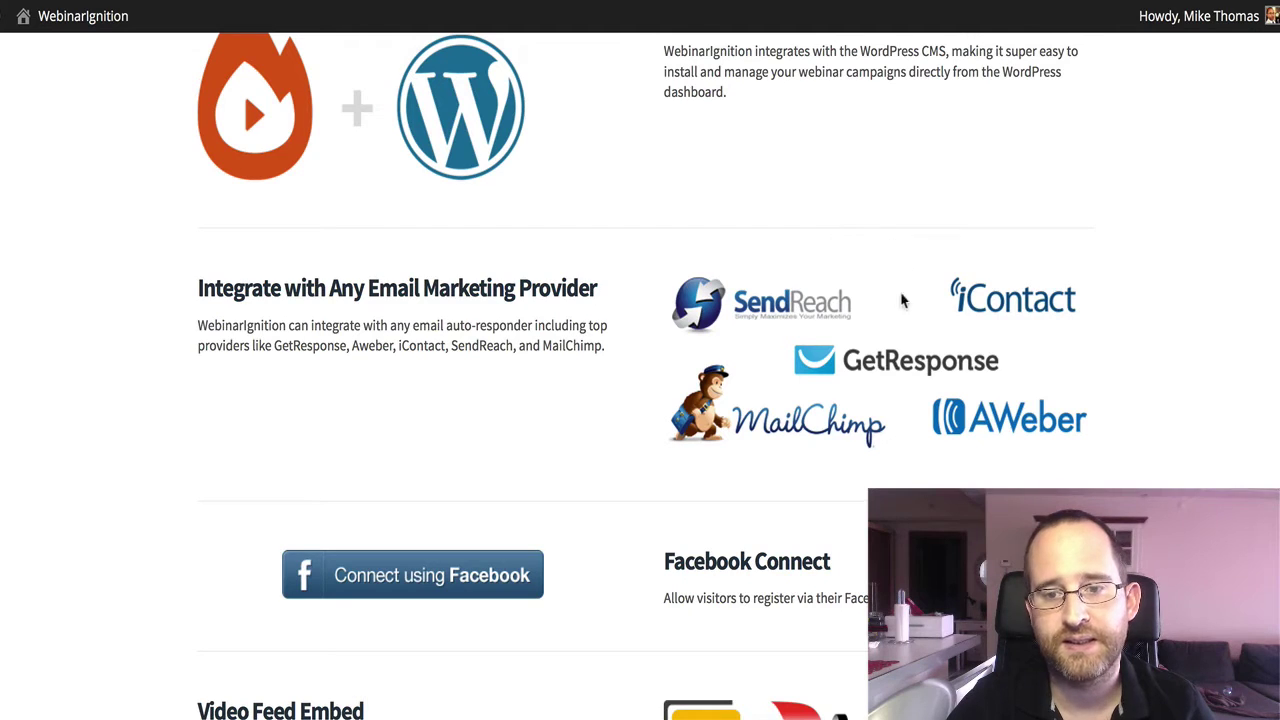
scroll(818, 418, "down", 4)
scroll(818, 418, "down", 2)
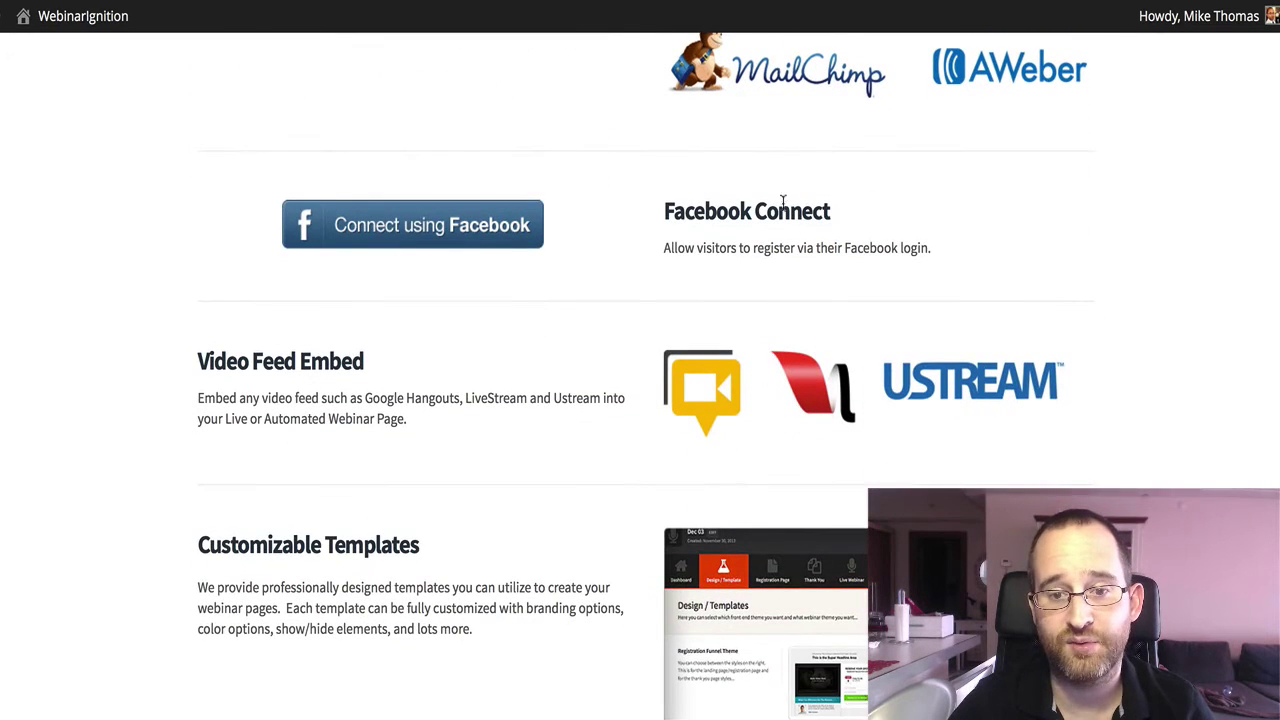
scroll(790, 222, "down", 3)
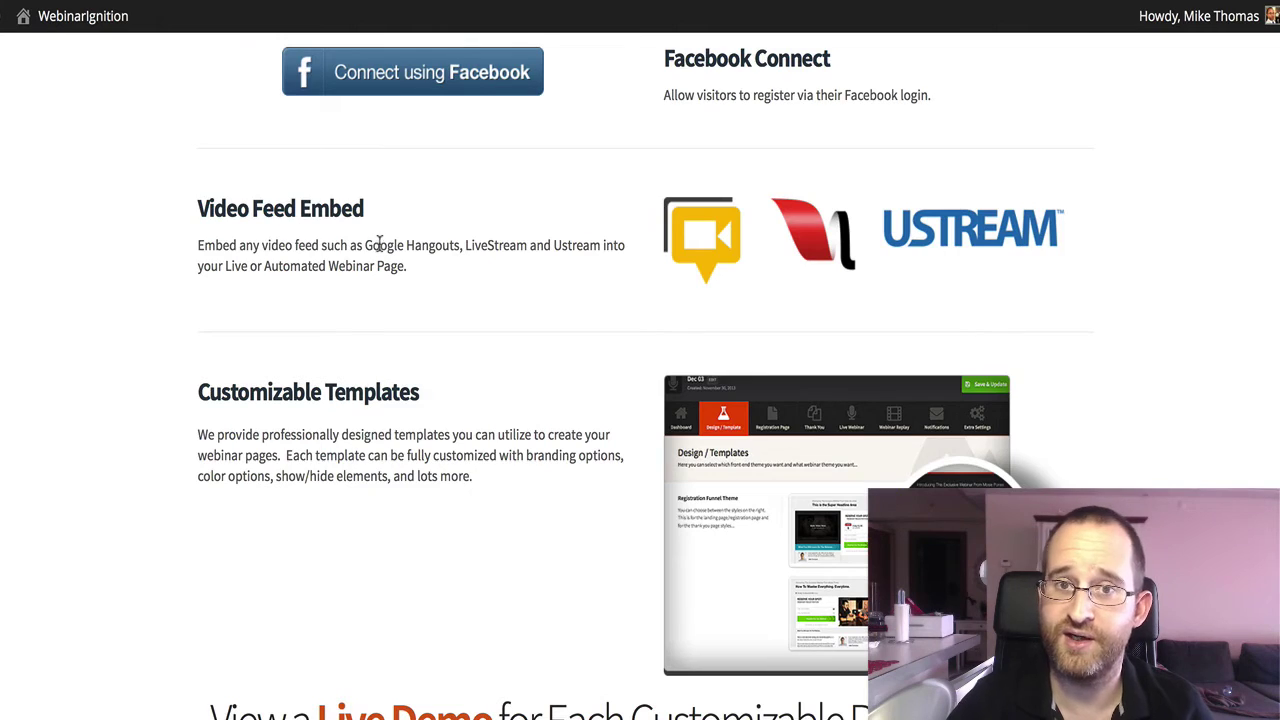
Scroll past templates, Add to Calendar, Live Console and On-Air Message down to Translation.
scroll(517, 200, "down", 5)
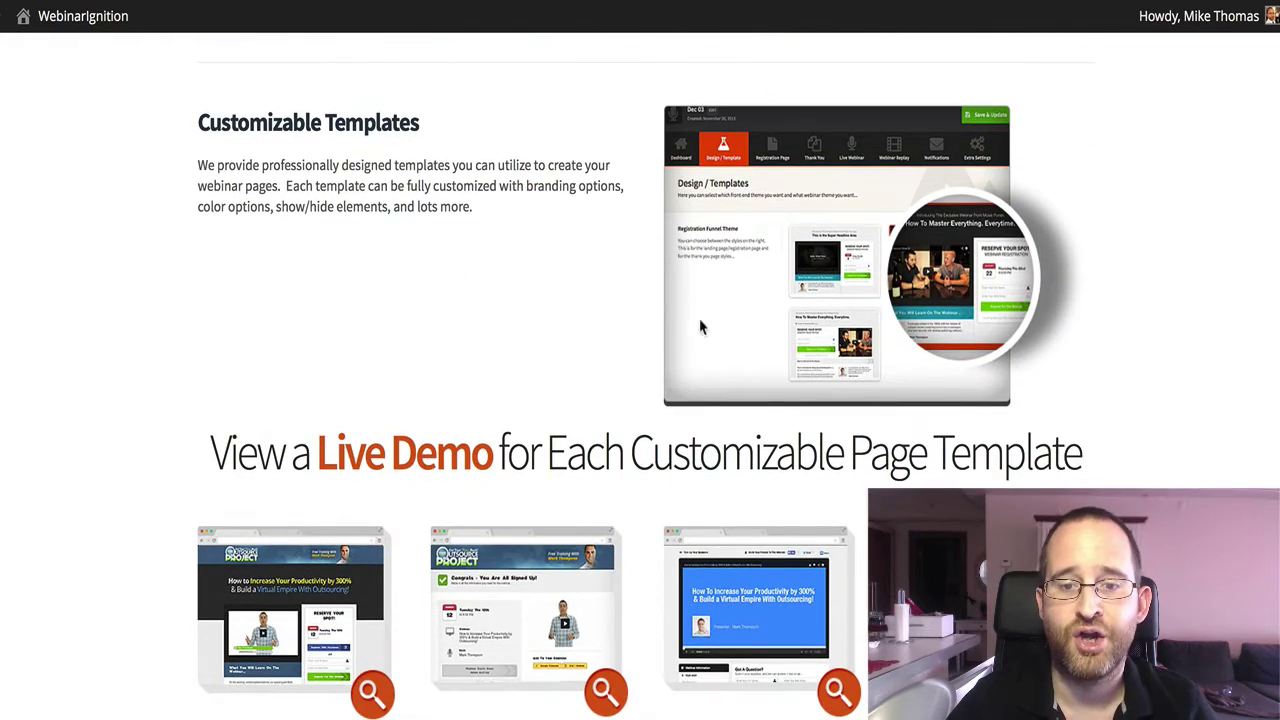
scroll(838, 148, "down", 7)
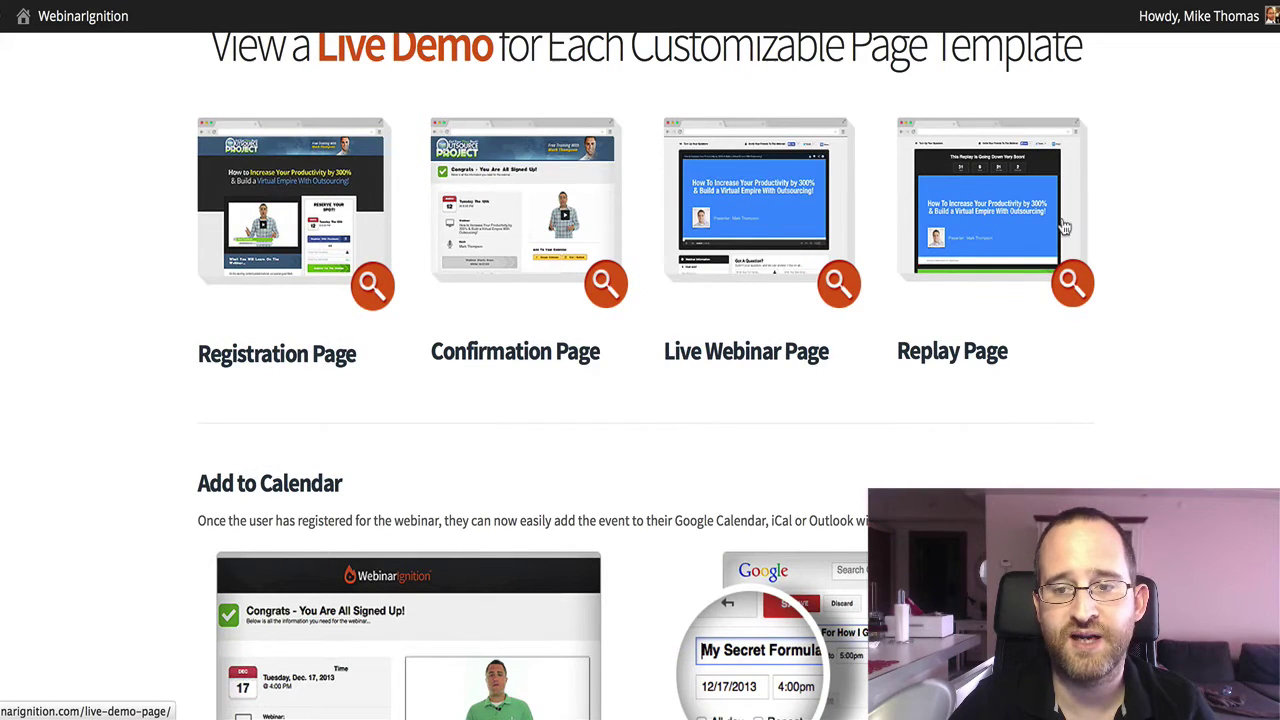
scroll(1065, 227, "down", 2)
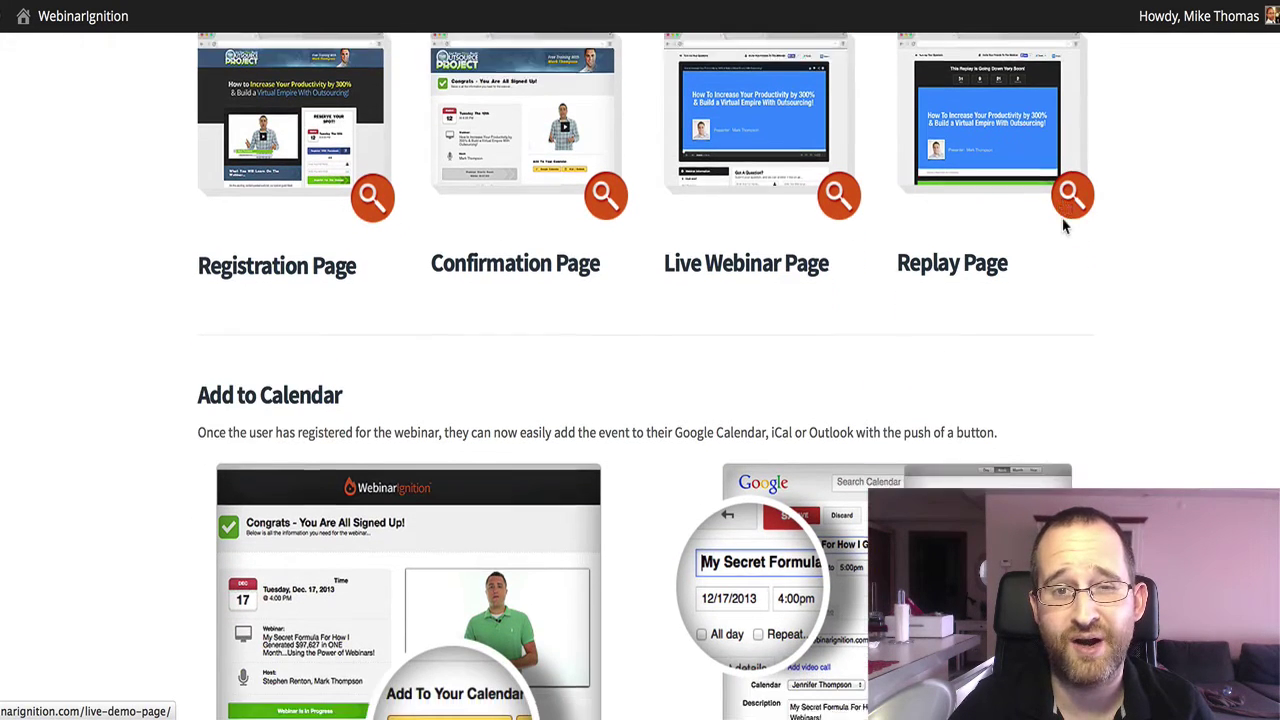
scroll(1065, 227, "down", 7)
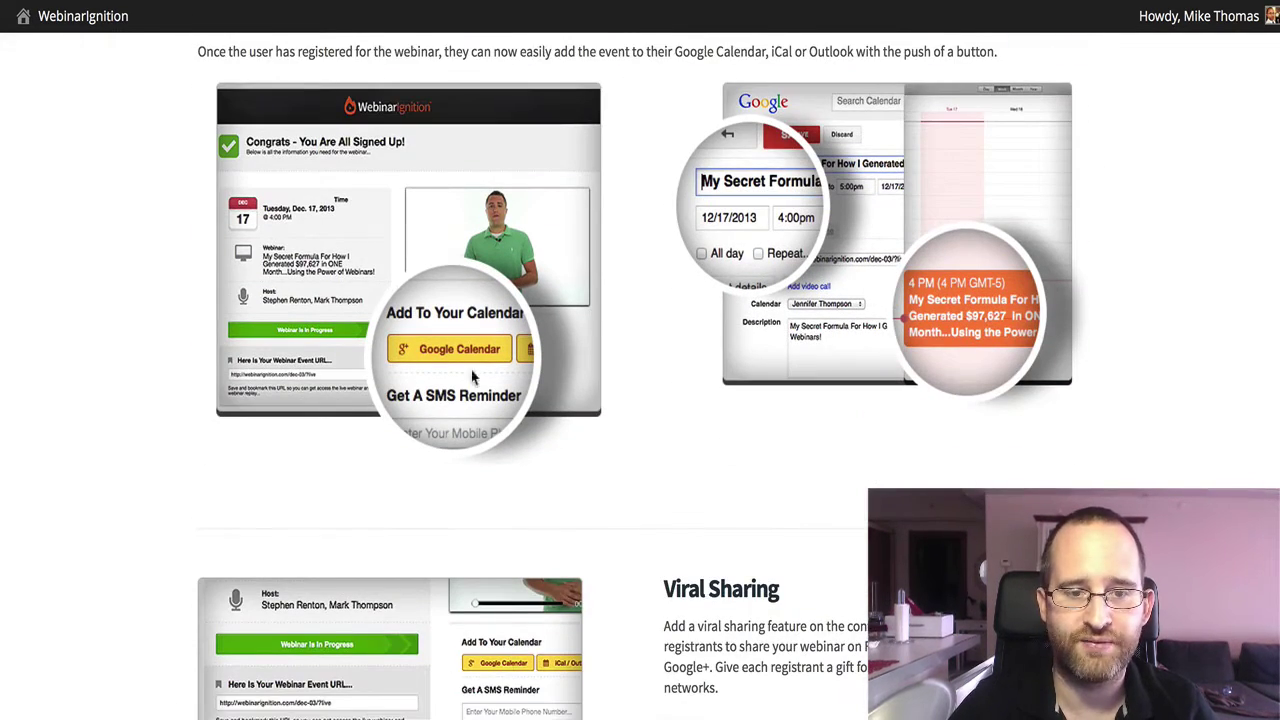
scroll(905, 184, "down", 6)
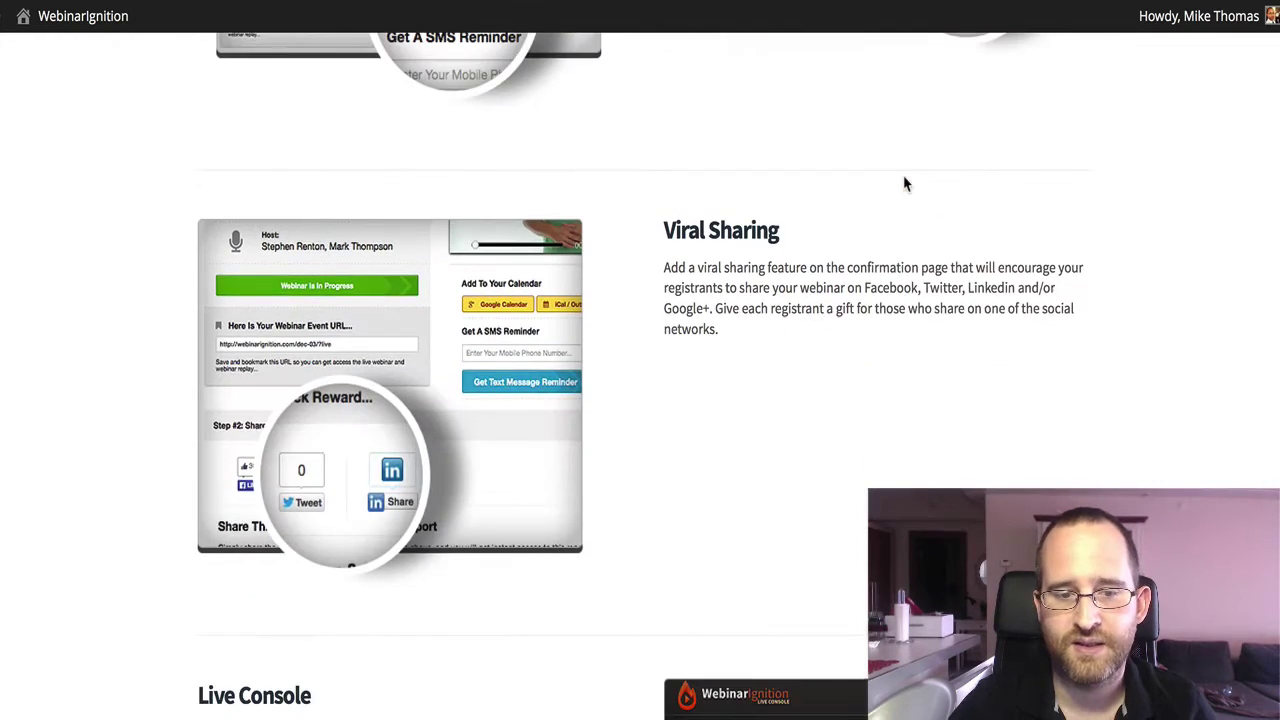
scroll(566, 508, "down", 9)
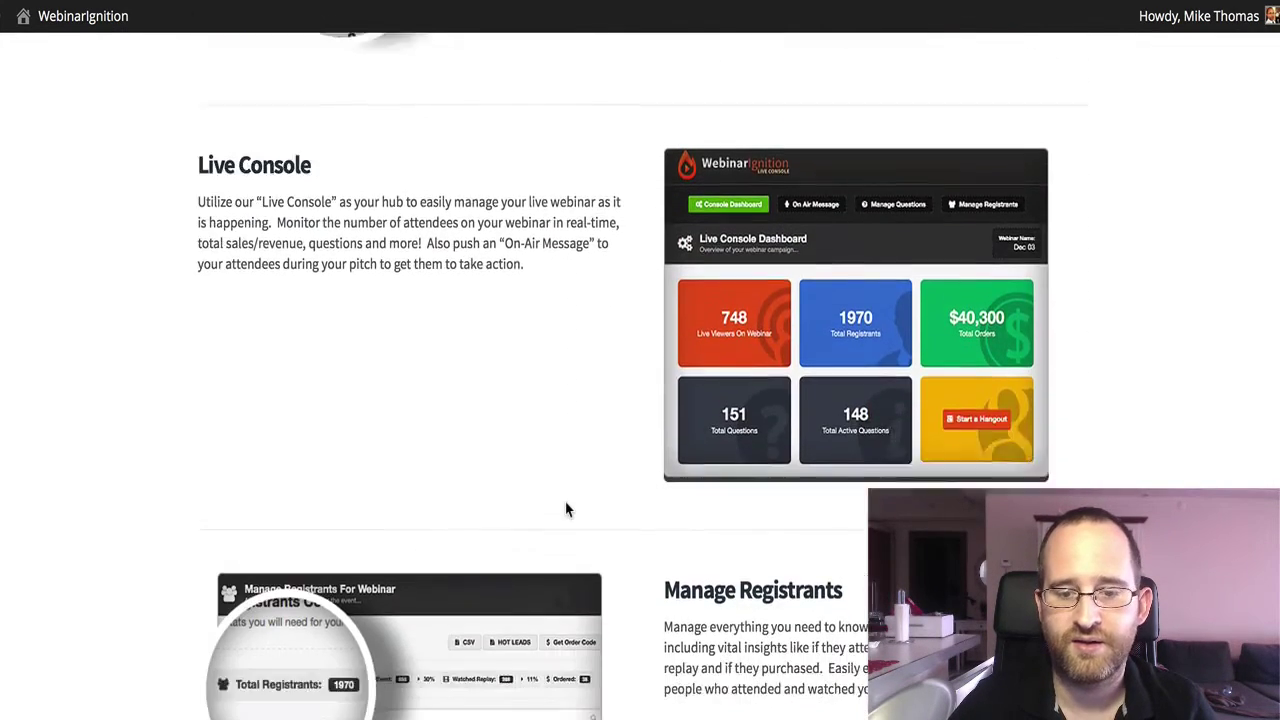
scroll(566, 510, "down", 15)
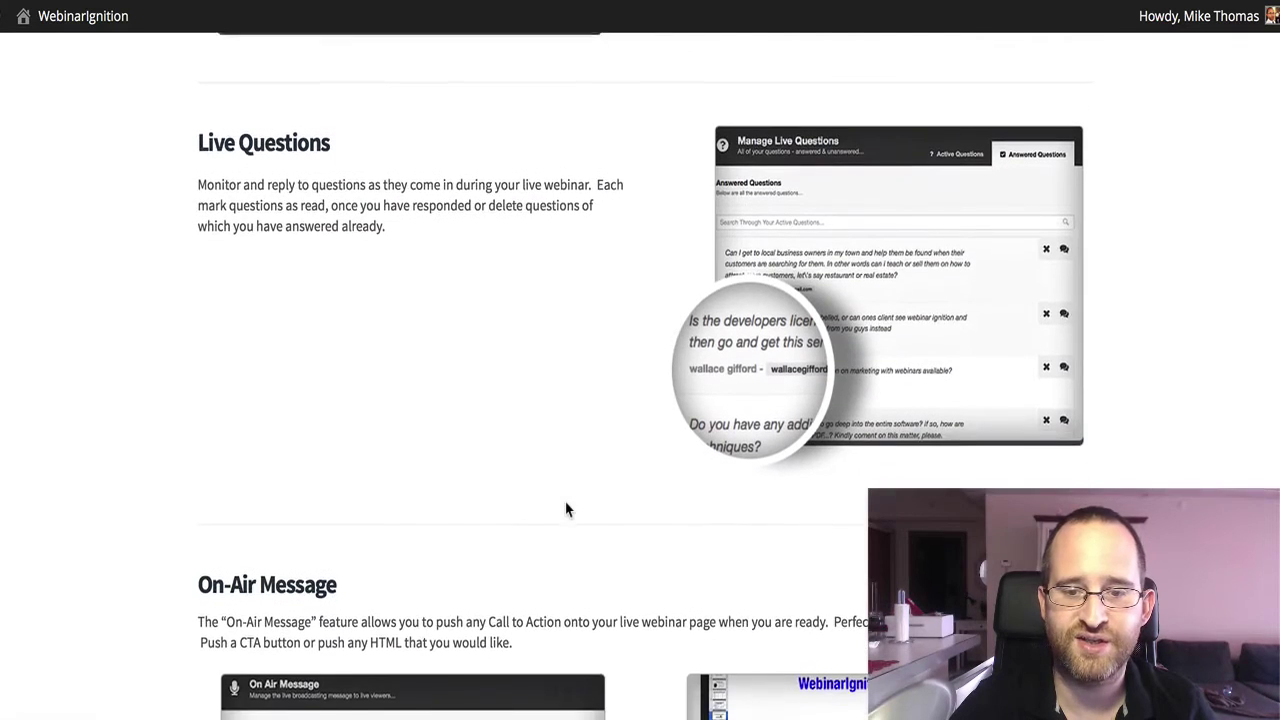
scroll(566, 510, "down", 8)
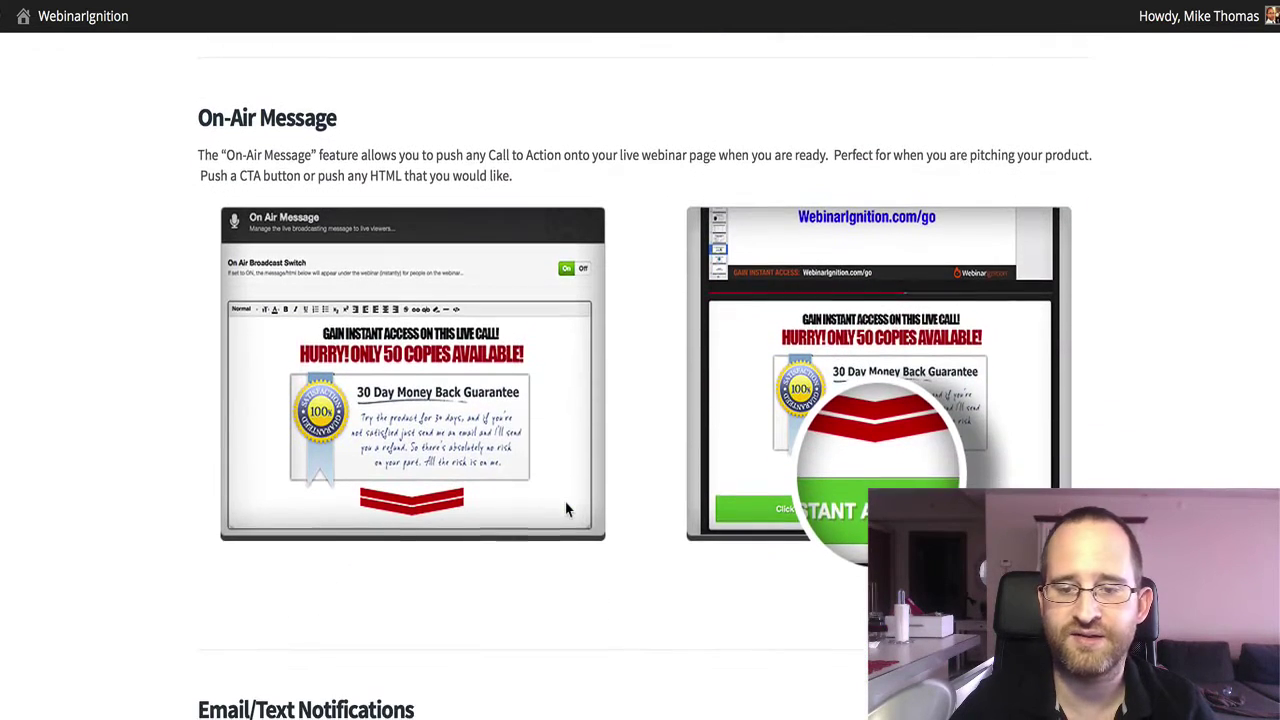
scroll(566, 510, "down", 2)
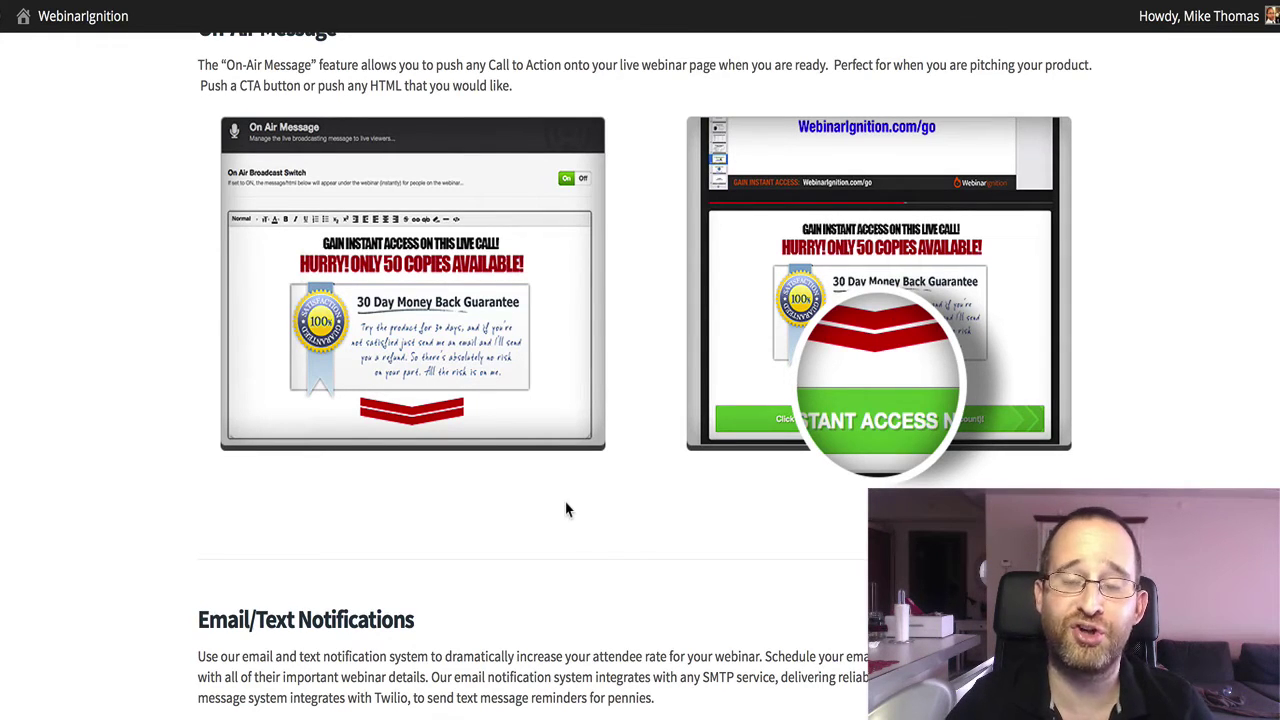
scroll(566, 510, "down", 12)
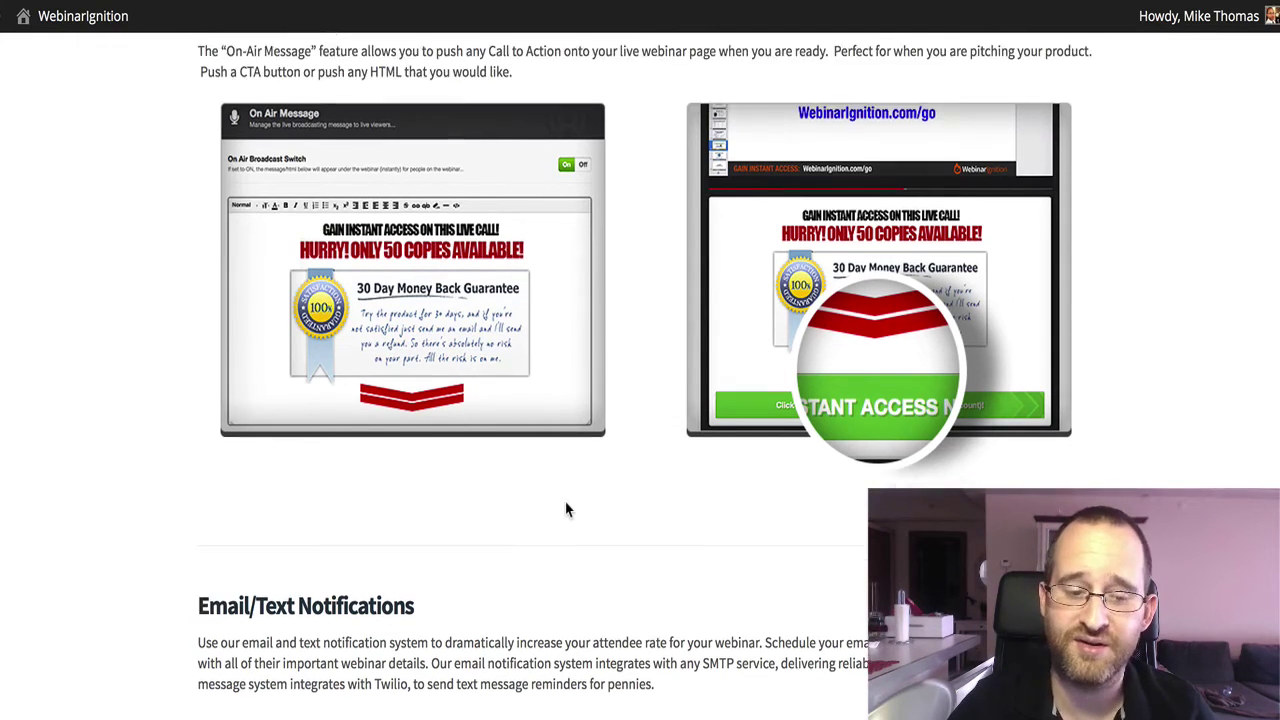
scroll(566, 510, "down", 10)
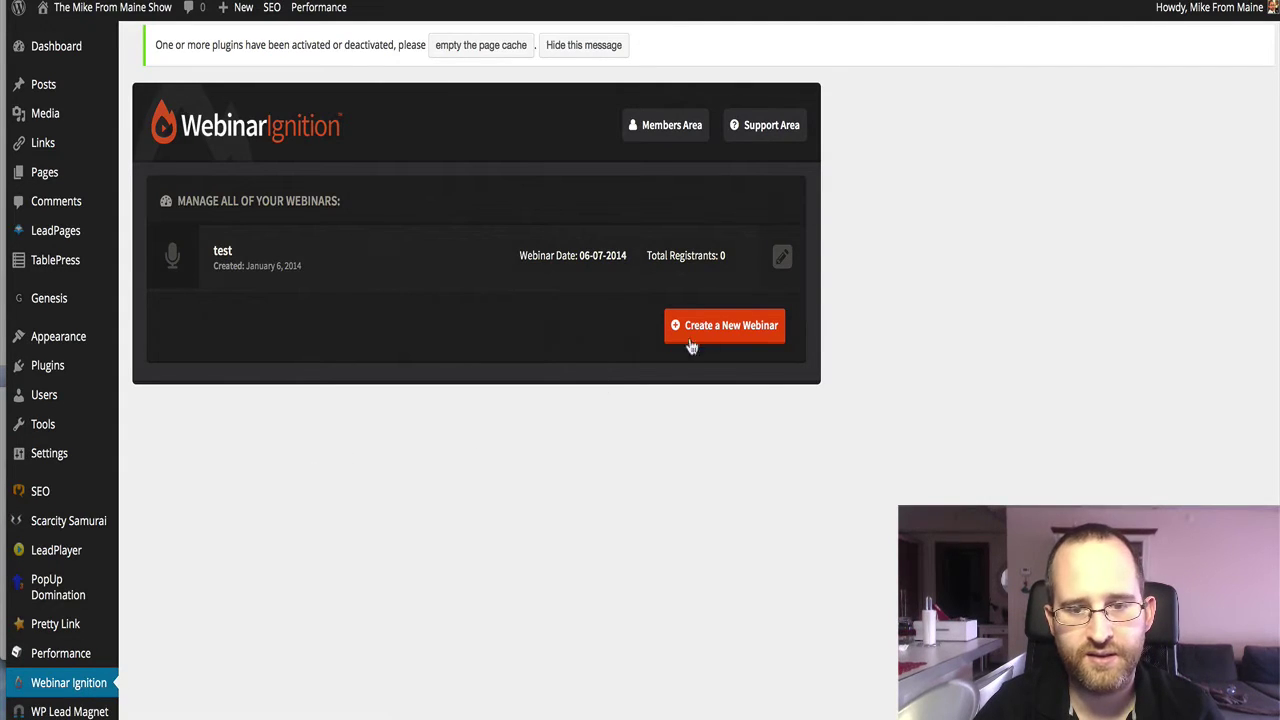
Open the Create New Webinar form and place the cursor in the Webinar Name field.
left_click(741, 331)
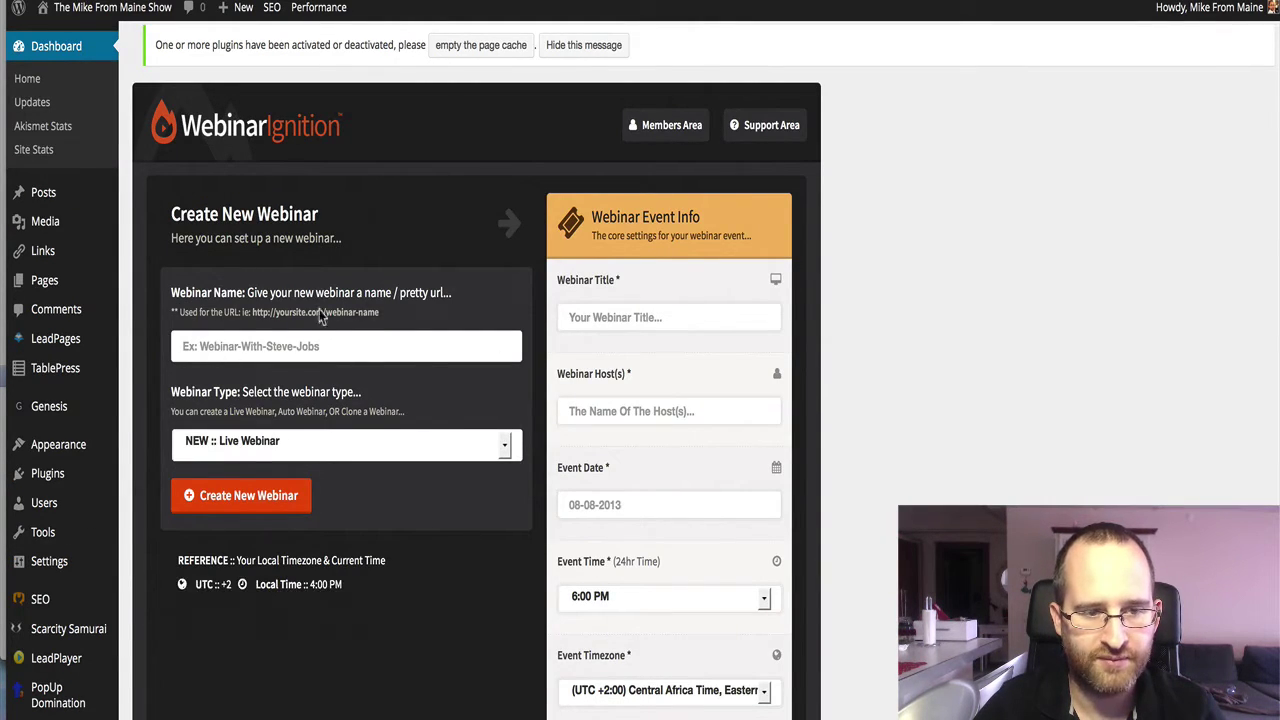
left_click(299, 345)
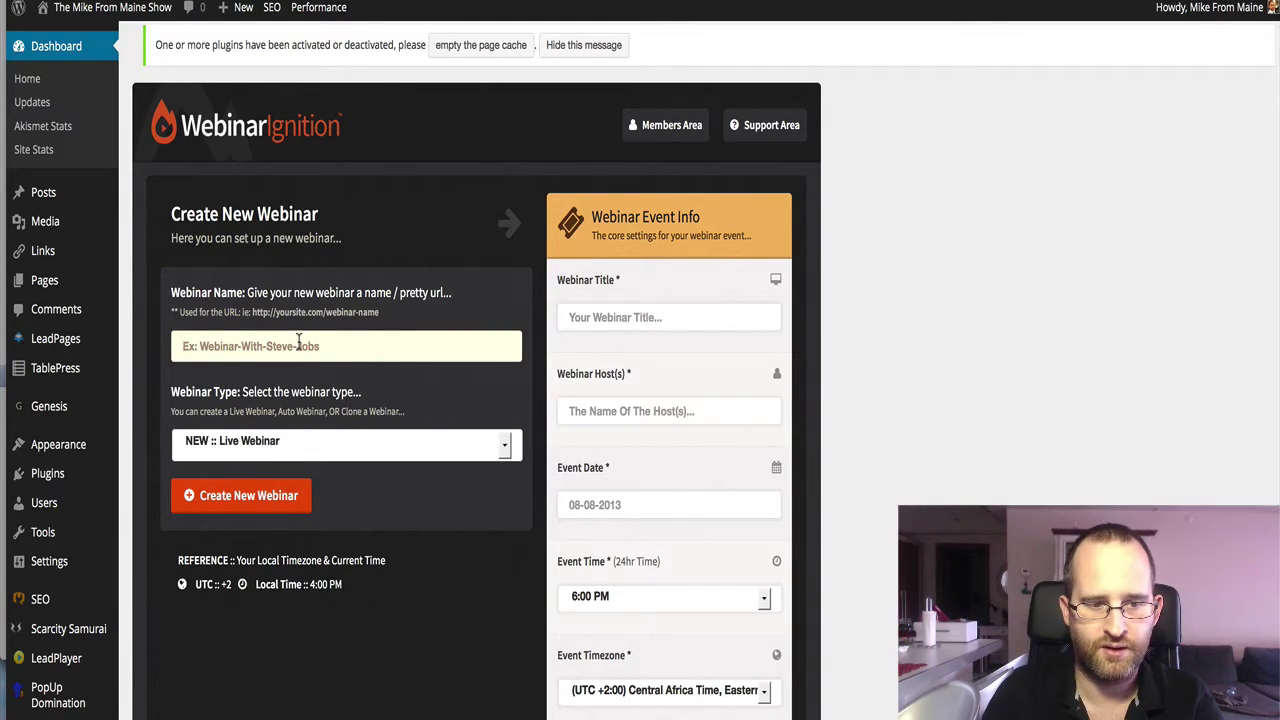
Name the webinar 'Webinar Ignition Review' and copy that name into the title field.
type("Webinar Ignition Revi")
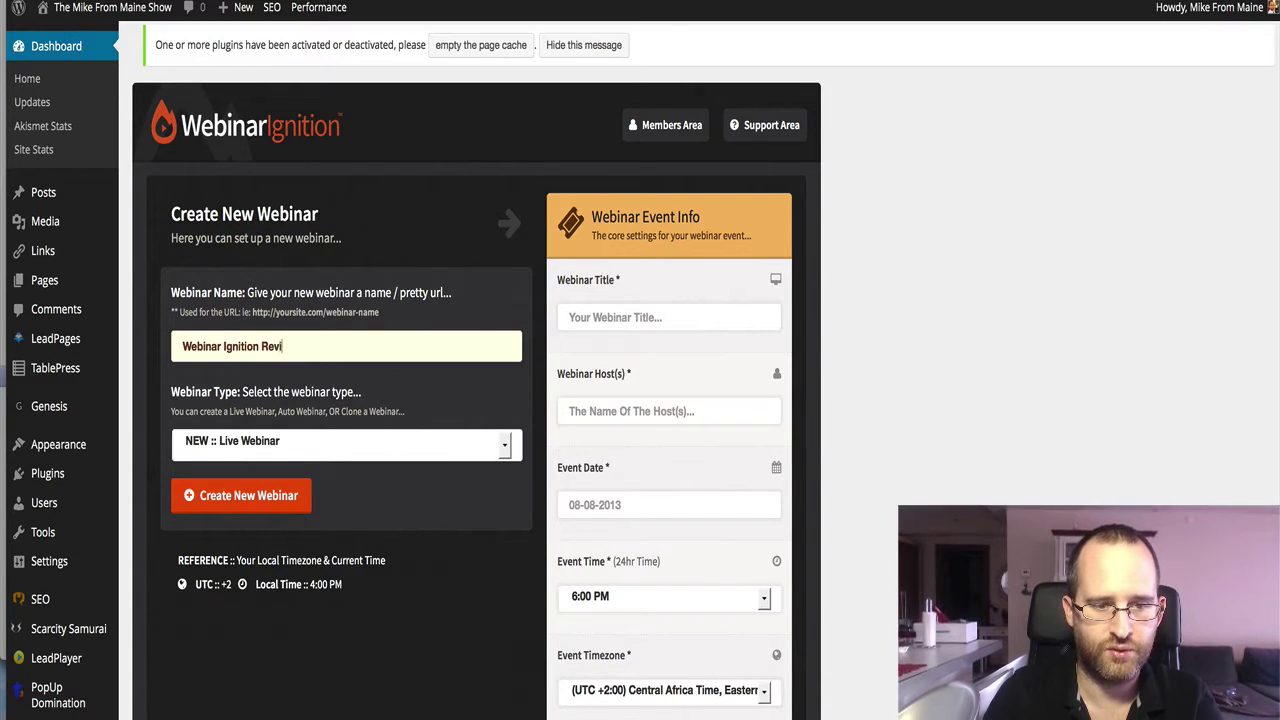
left_click(684, 318)
triple_click(270, 350)
key("ctrl+c")
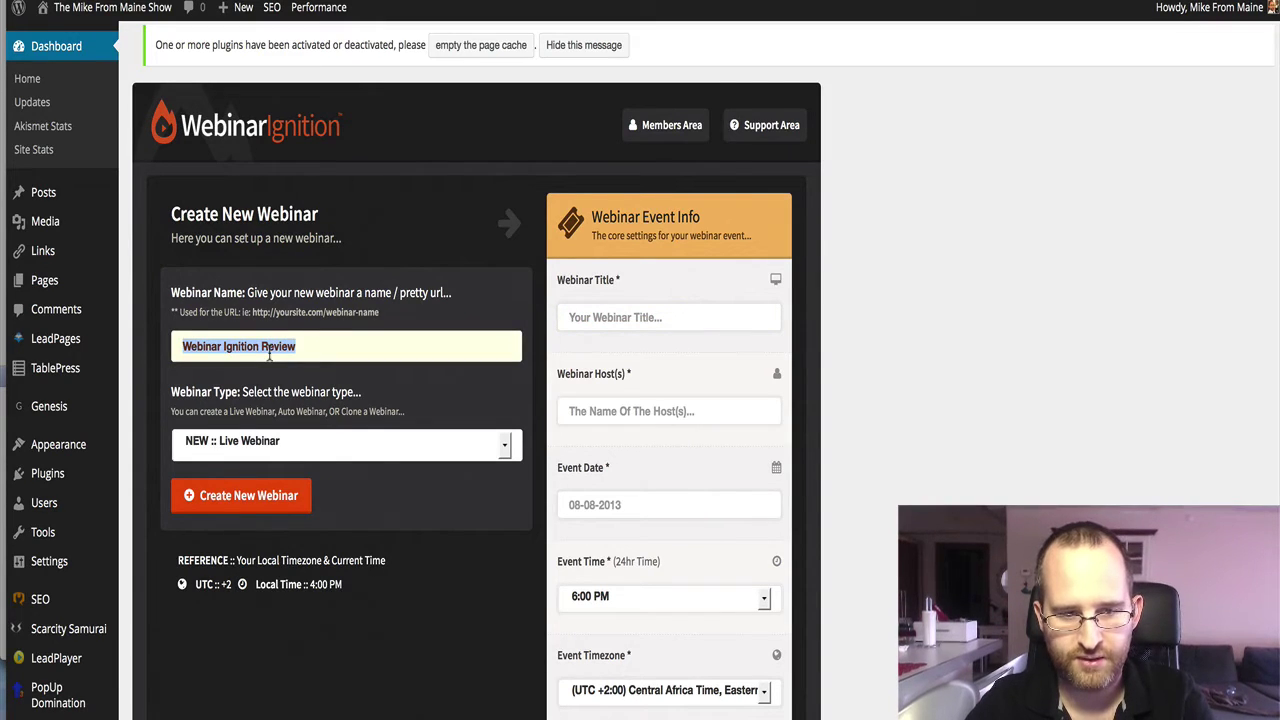
left_click(618, 316)
key("ctrl+v")
Enter the host's name in the Webinar Host(s) field.
left_click(644, 414)
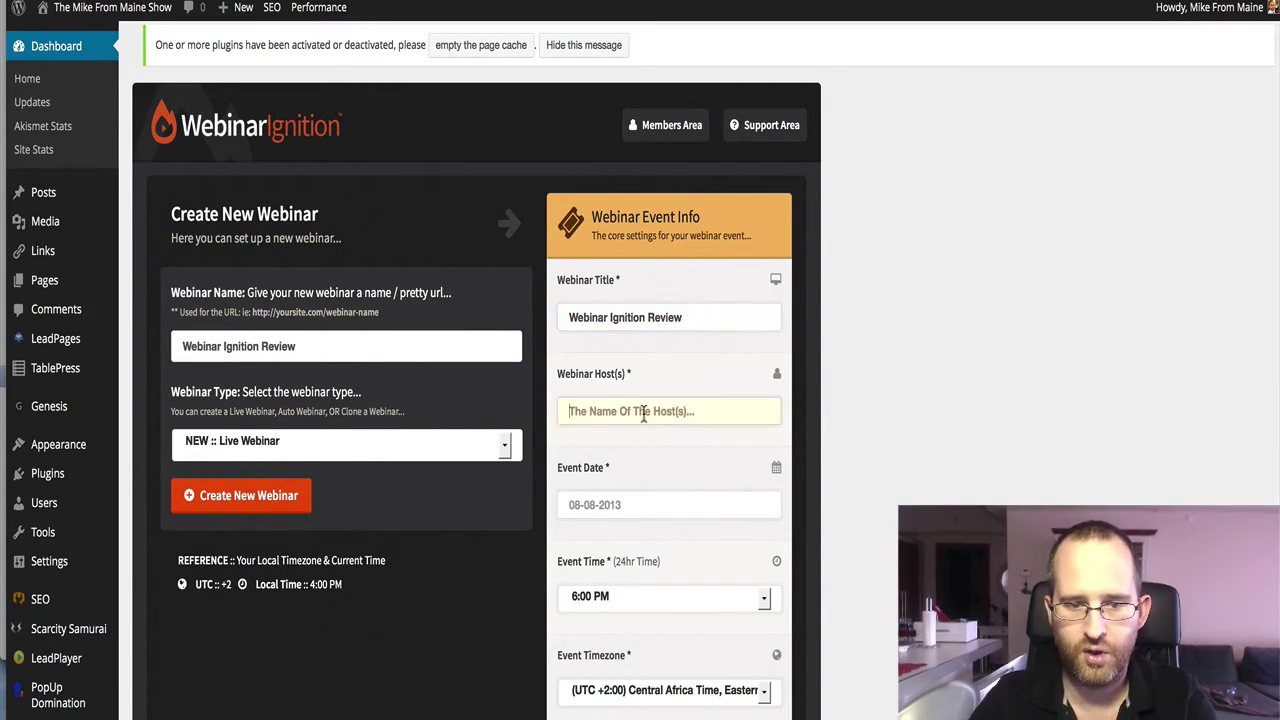
type("Mike Thomas (Mike From Maine)")
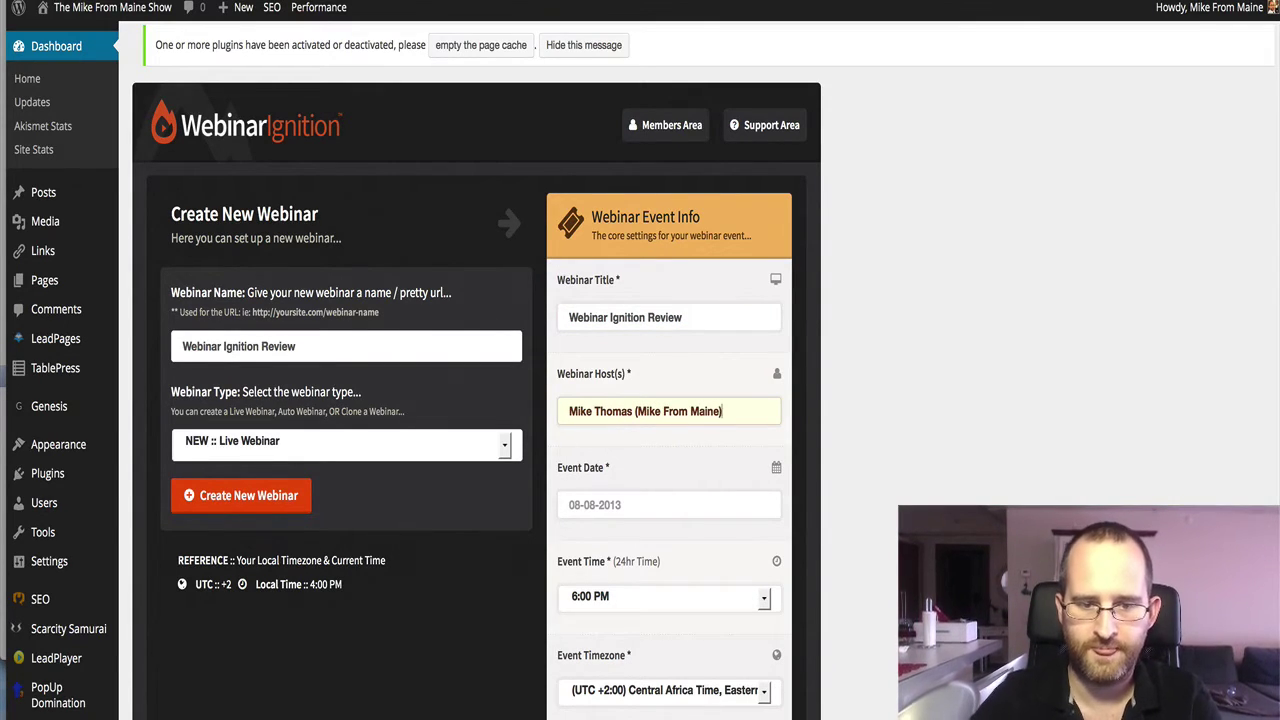
left_click(671, 482)
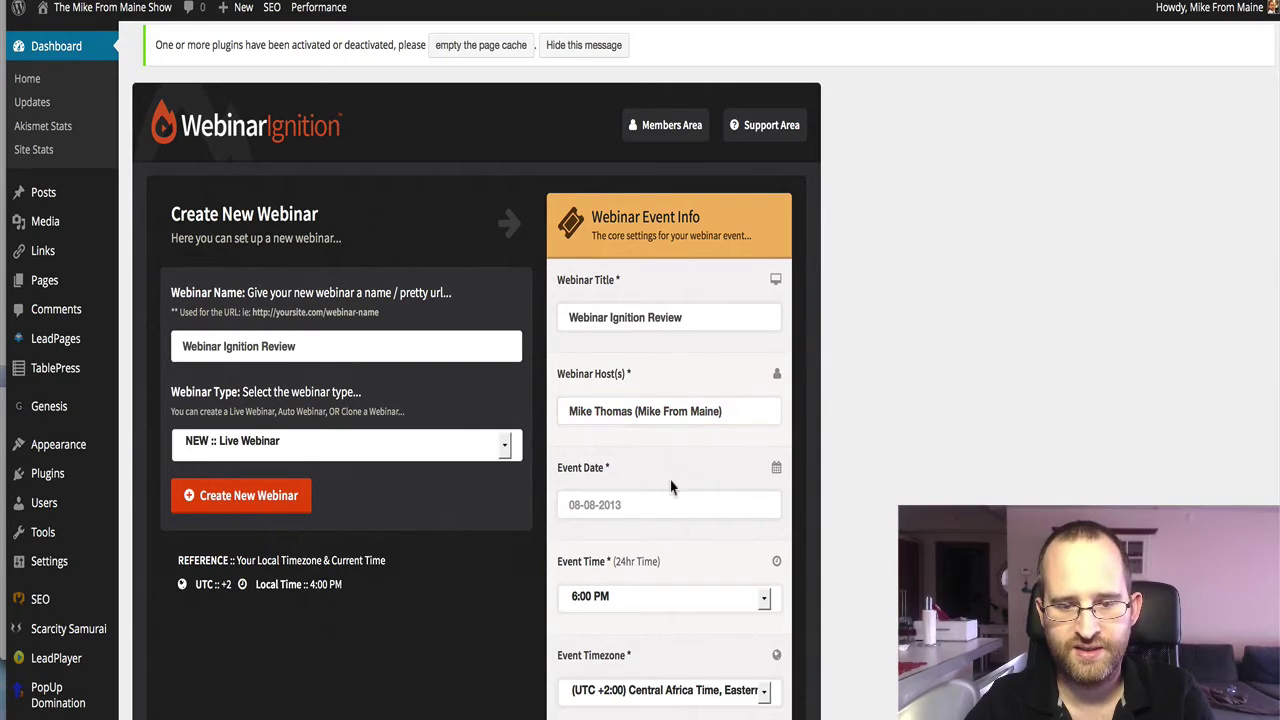
Set the event date to 01-07-2014 and timezone to UTC -5:00 Eastern Standard Time.
left_click(599, 506)
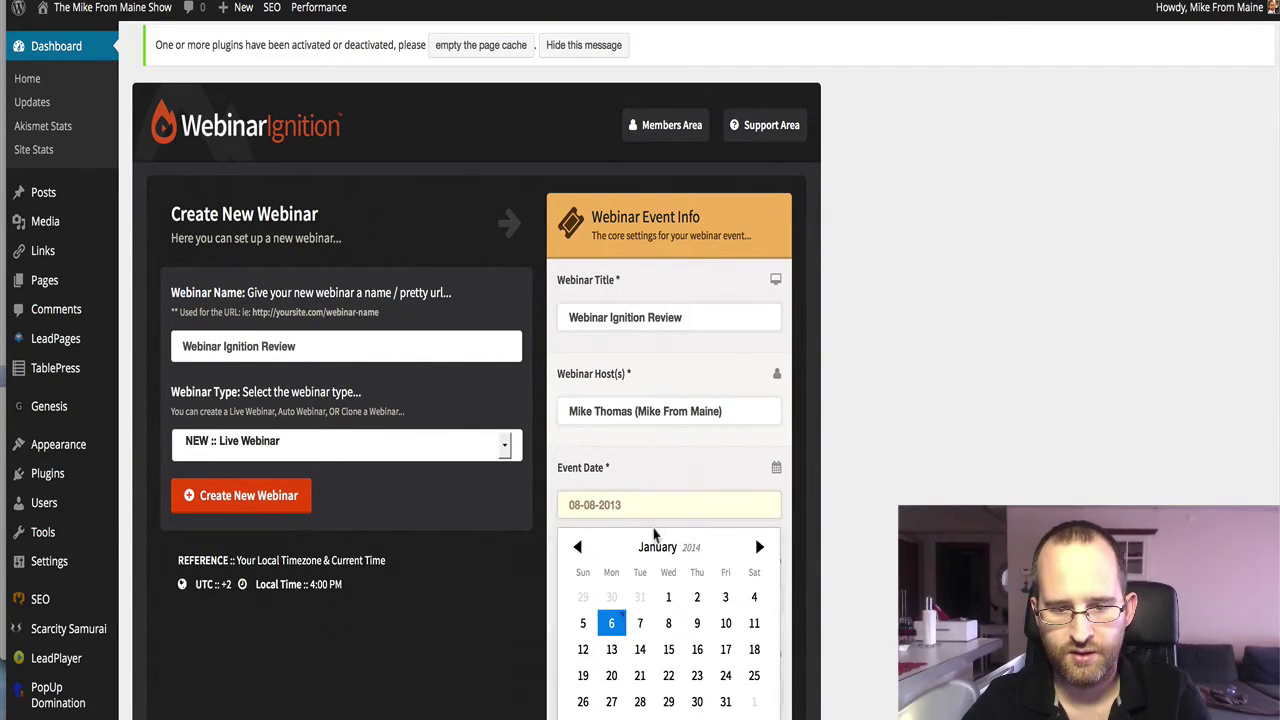
left_click(640, 622)
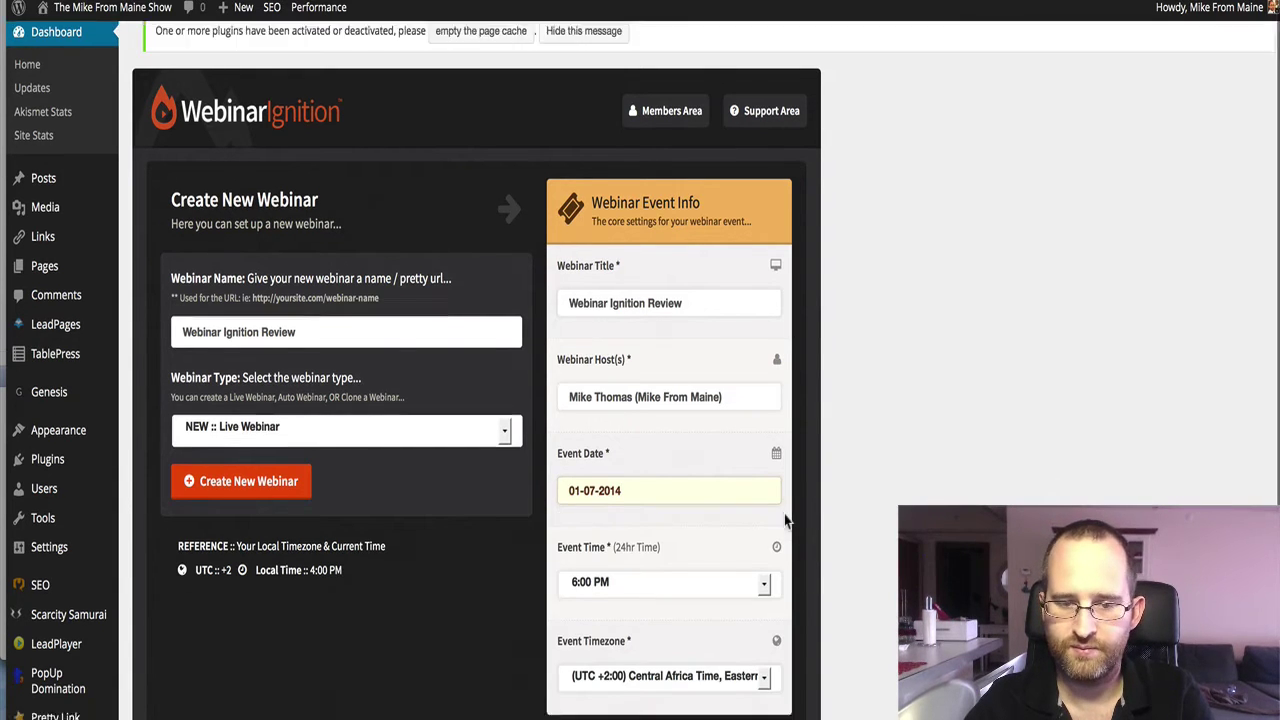
scroll(785, 520, "down", 2)
scroll(742, 510, "down", 1)
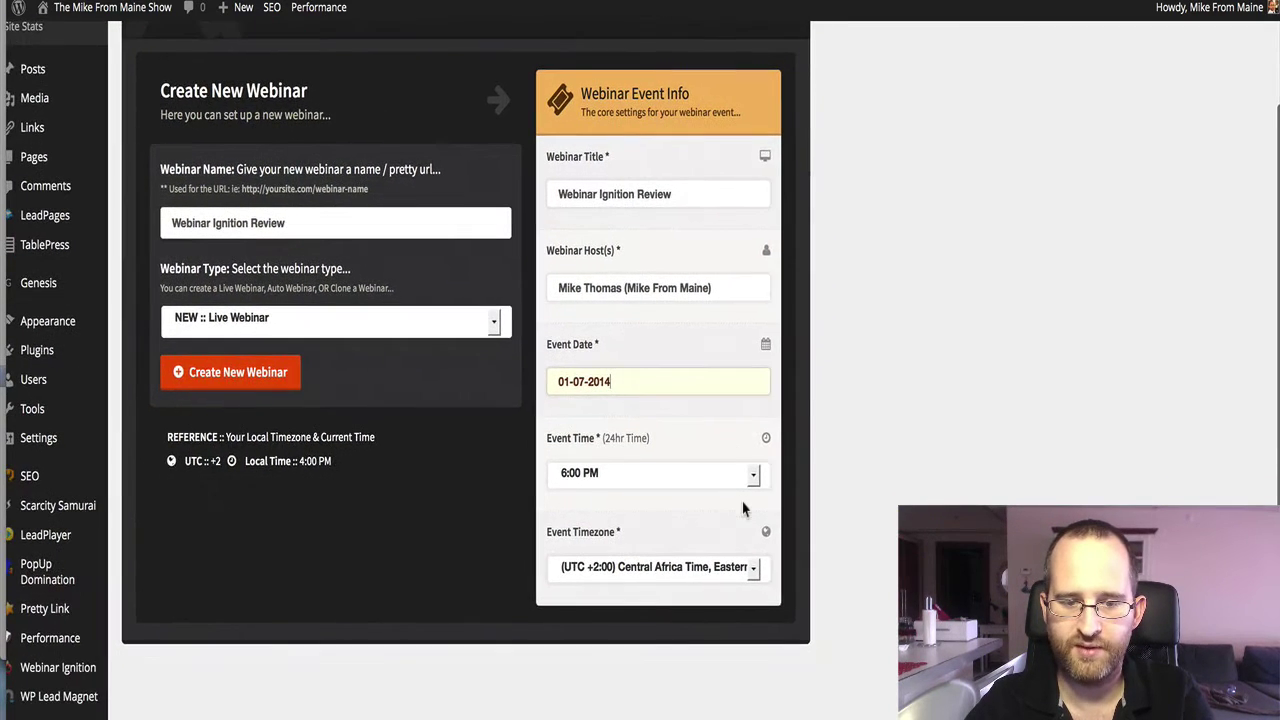
left_click(737, 580)
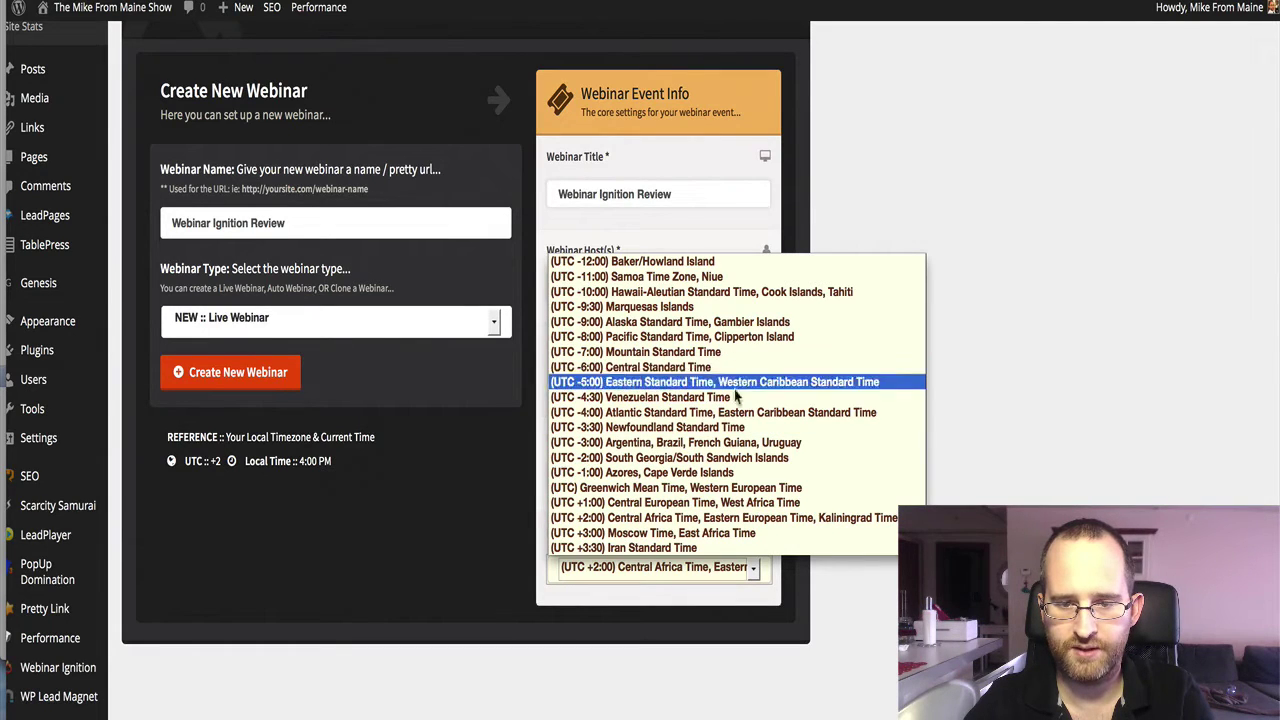
left_click(683, 384)
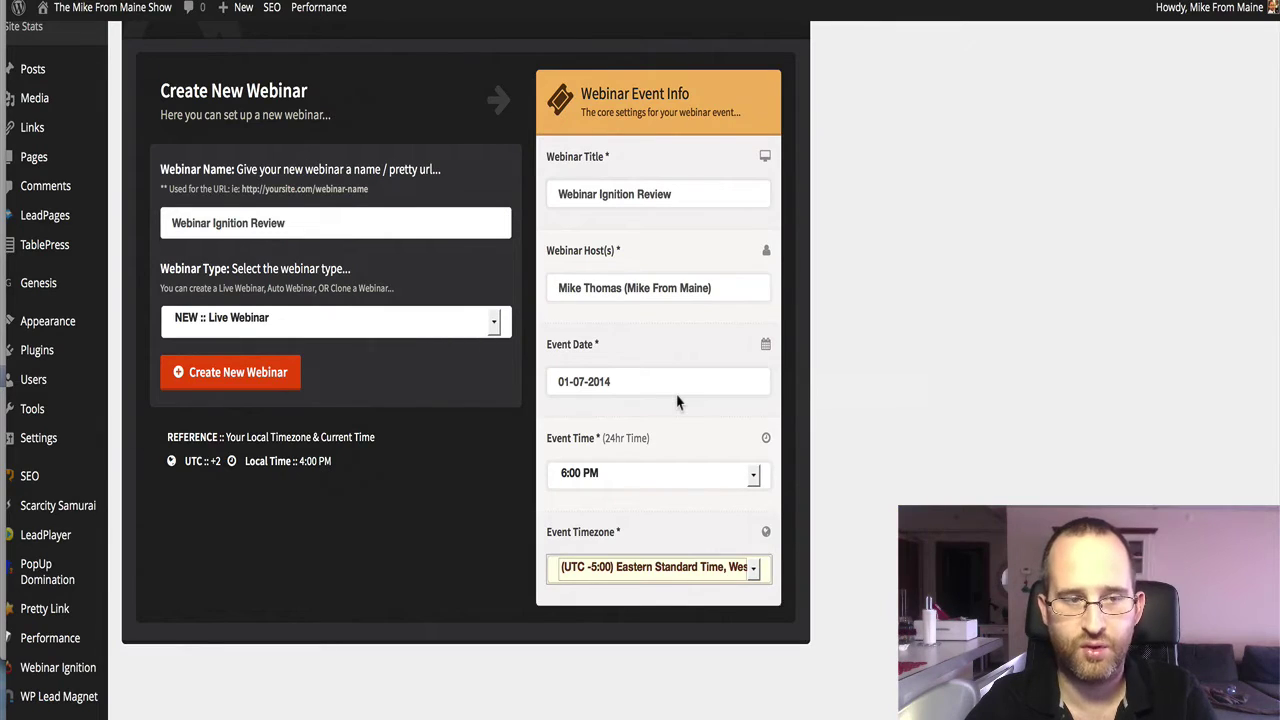
left_click(422, 514)
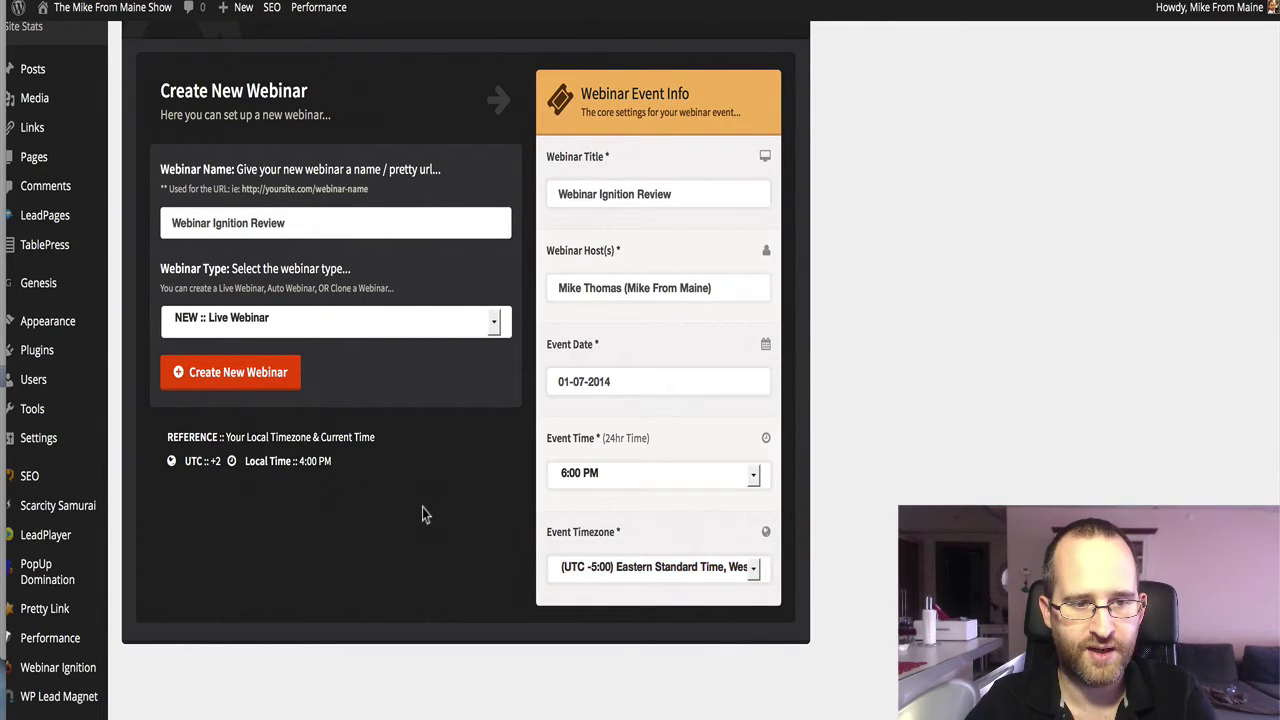
Keep Live Webinar as the webinar type and create the webinar.
scroll(422, 510, "up", 2)
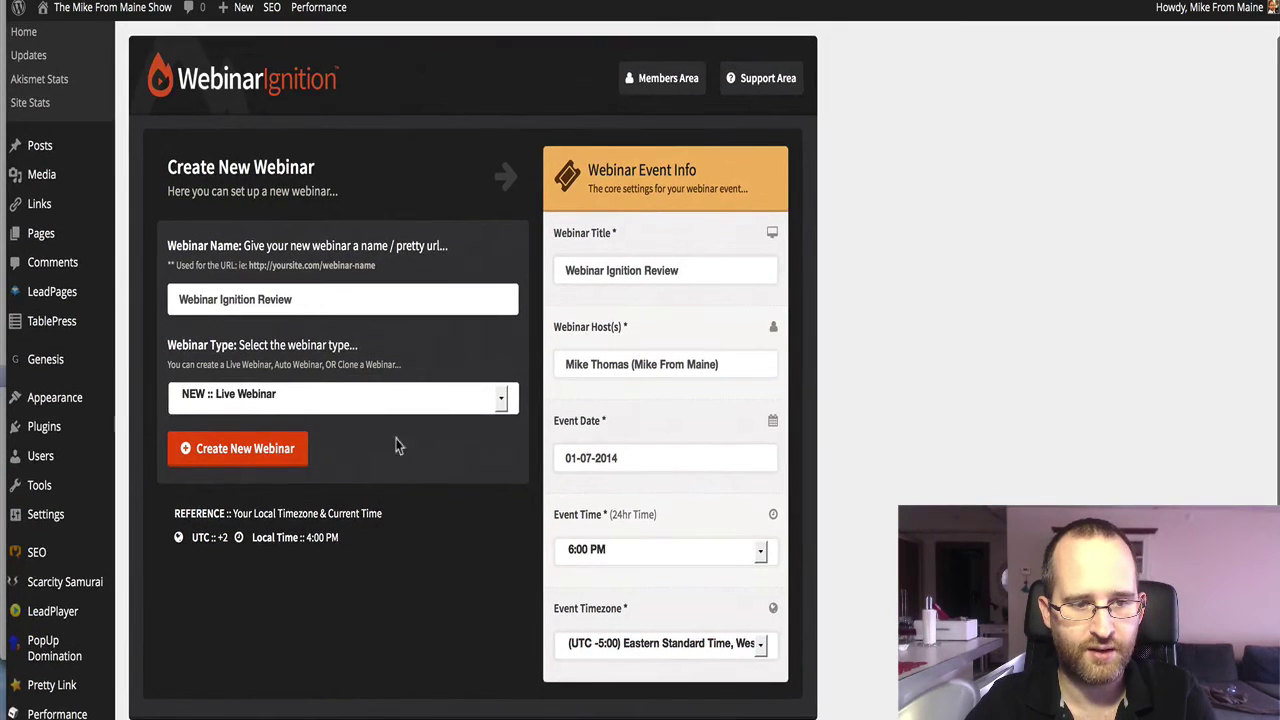
left_click(284, 405)
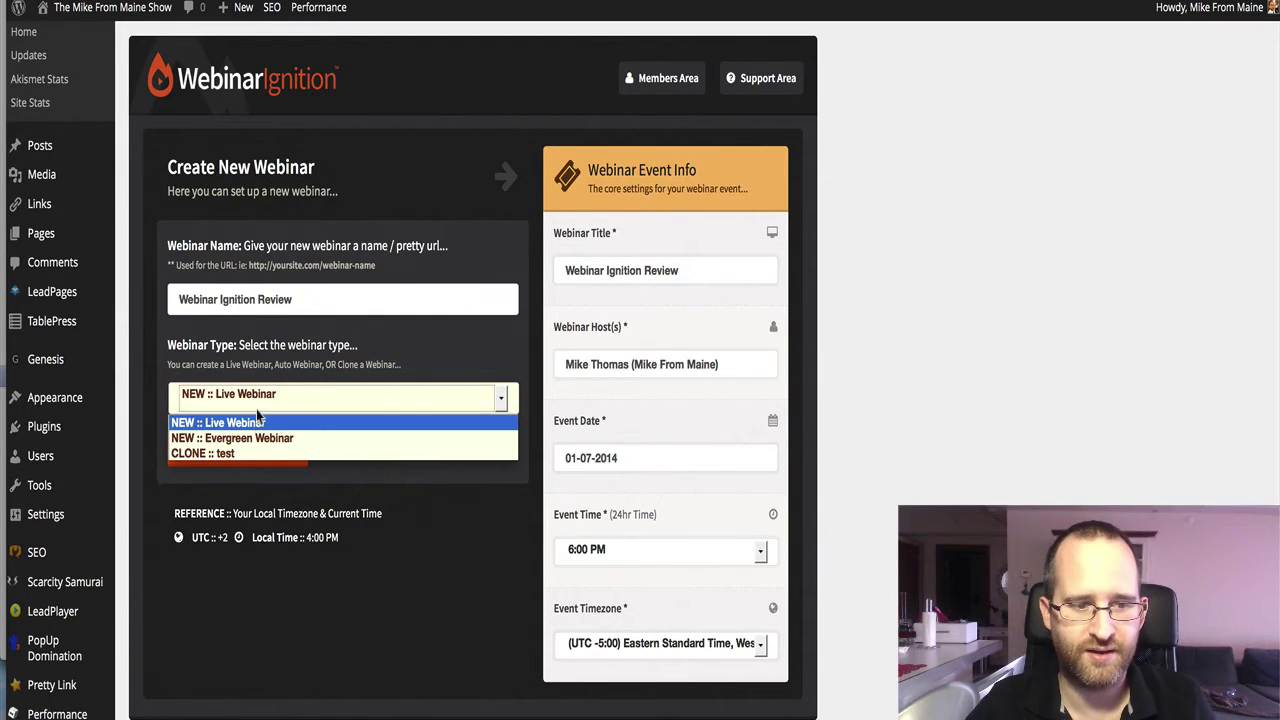
left_click(255, 420)
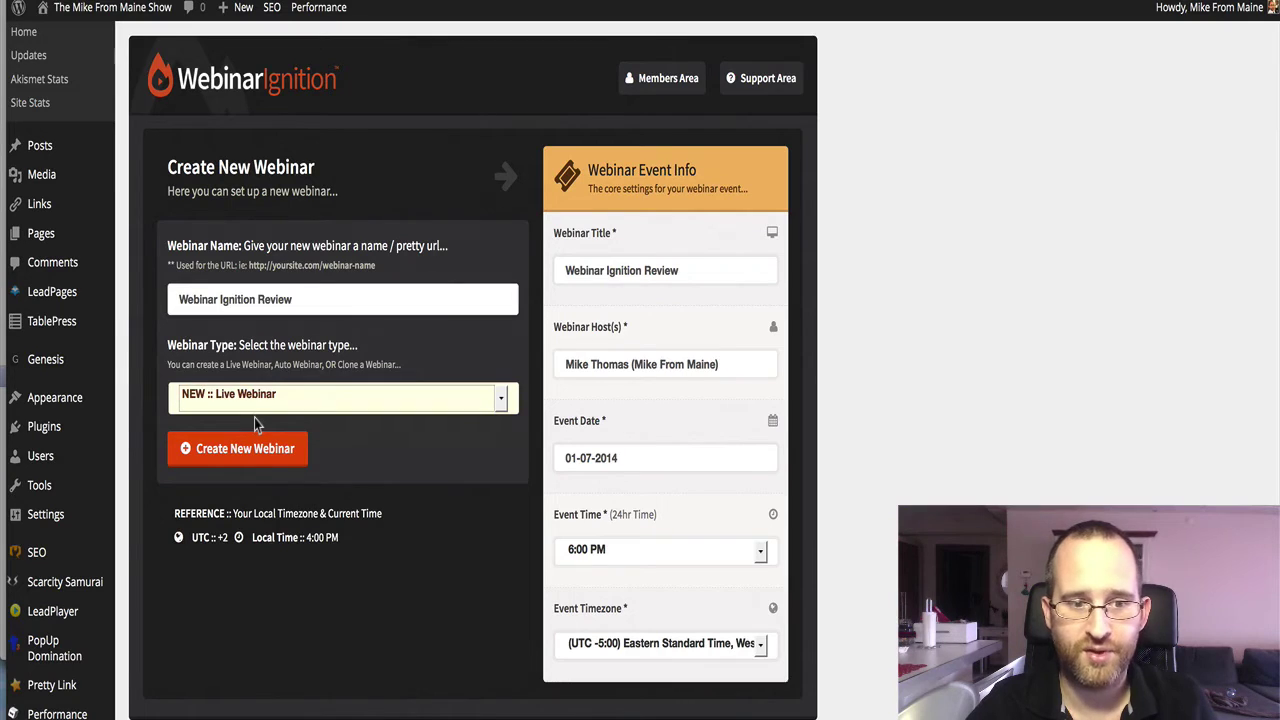
left_click(254, 455)
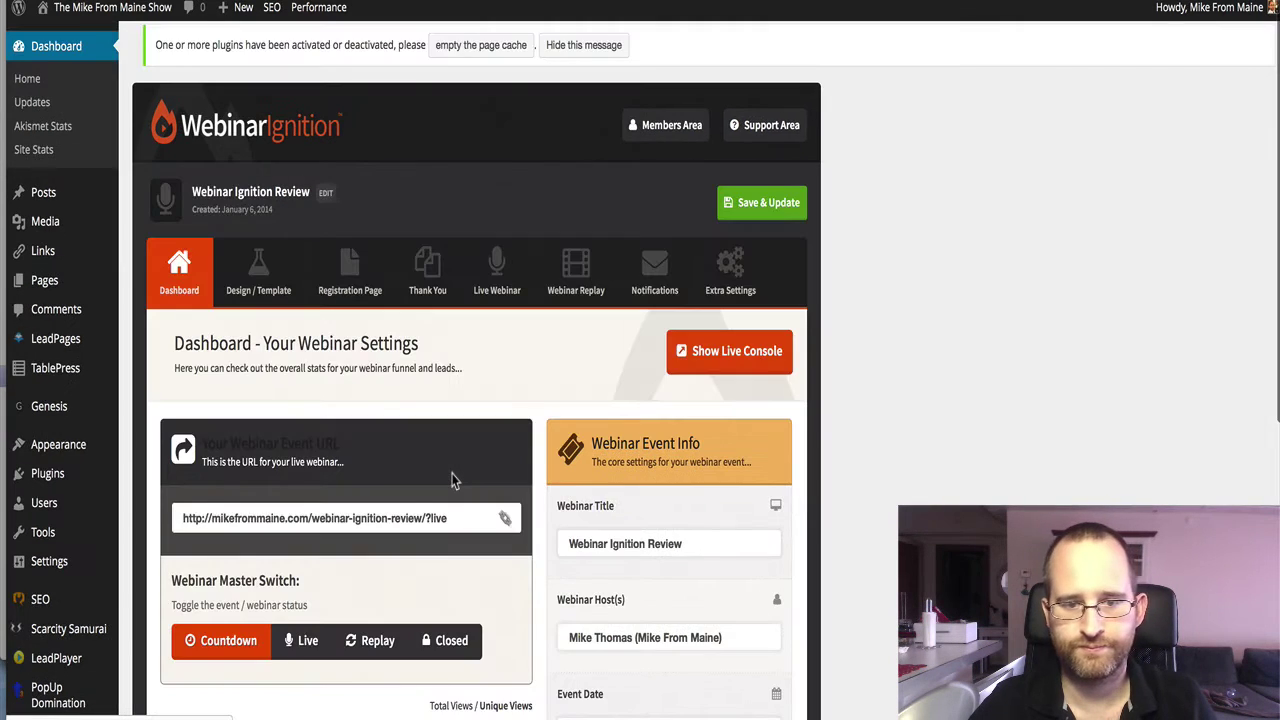
Scroll through the Dashboard tab reviewing the event URL, page links, views and event info.
scroll(523, 441, "down", 3)
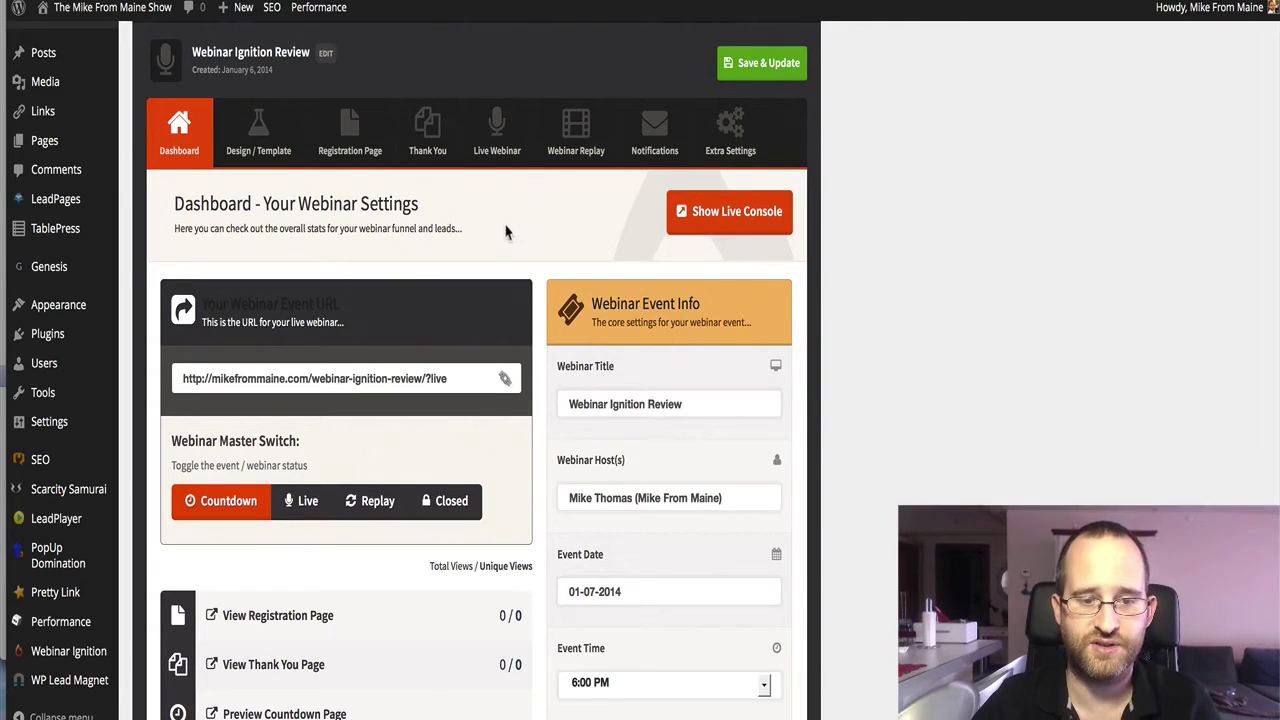
scroll(484, 253, "down", 2)
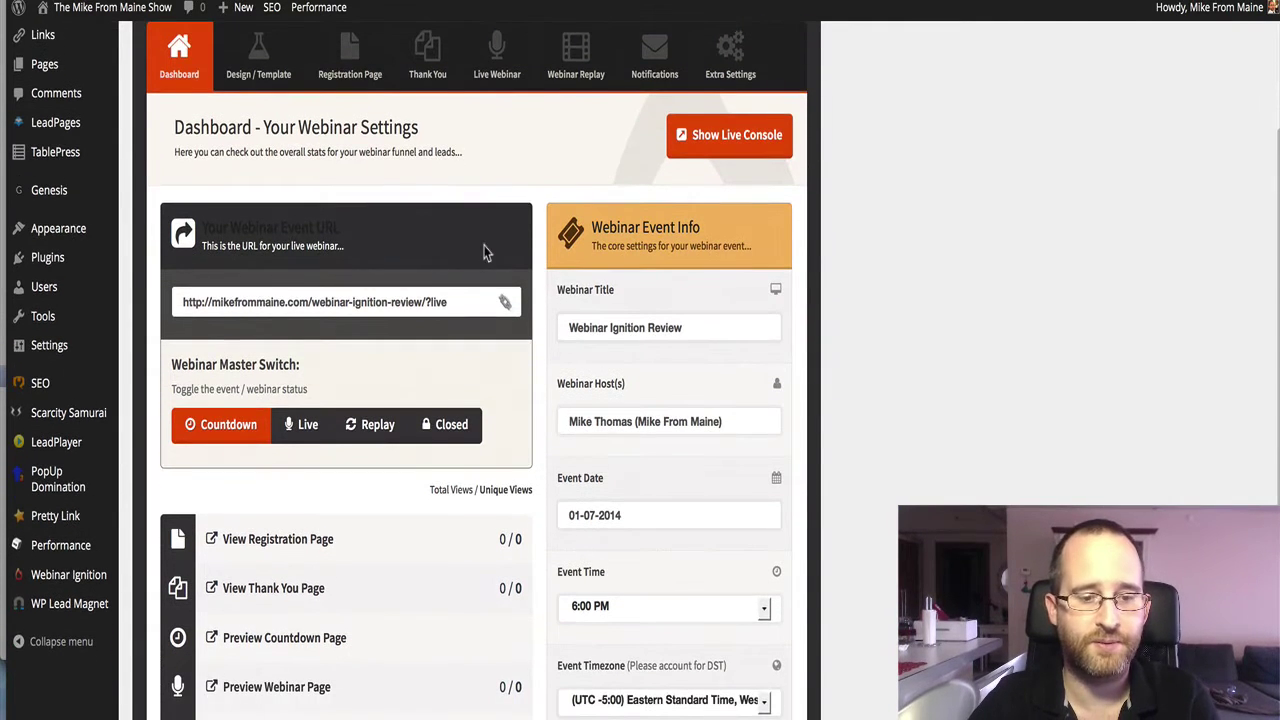
scroll(484, 253, "down", 1)
scroll(484, 253, "down", 1)
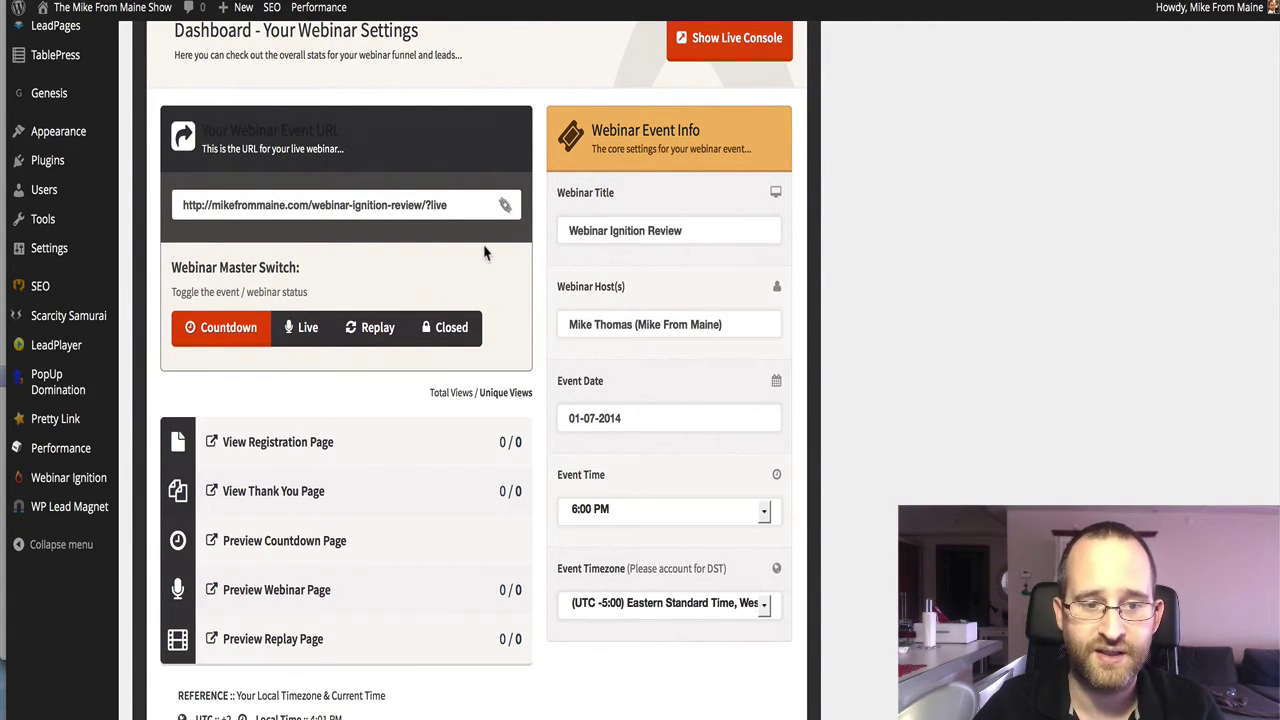
scroll(415, 279, "up", 1)
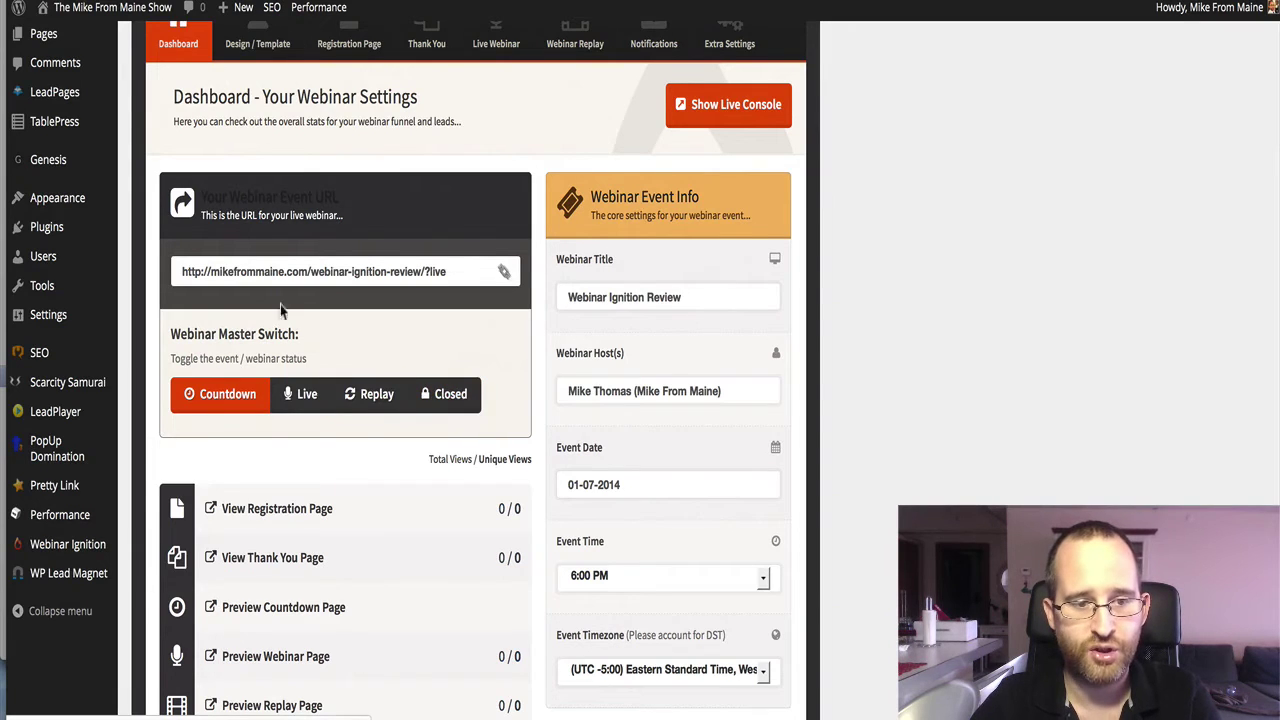
Select the live event URL and switch the Webinar Master Switch to Live.
left_click(370, 279)
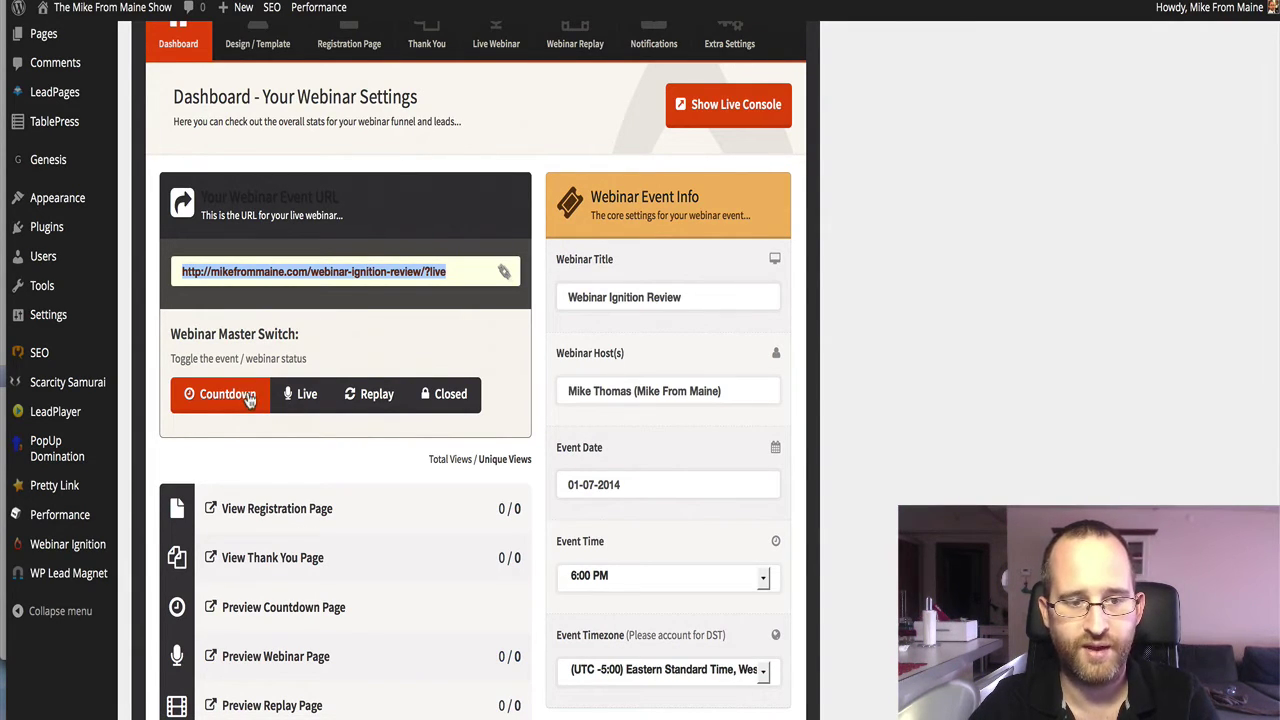
left_click(306, 399)
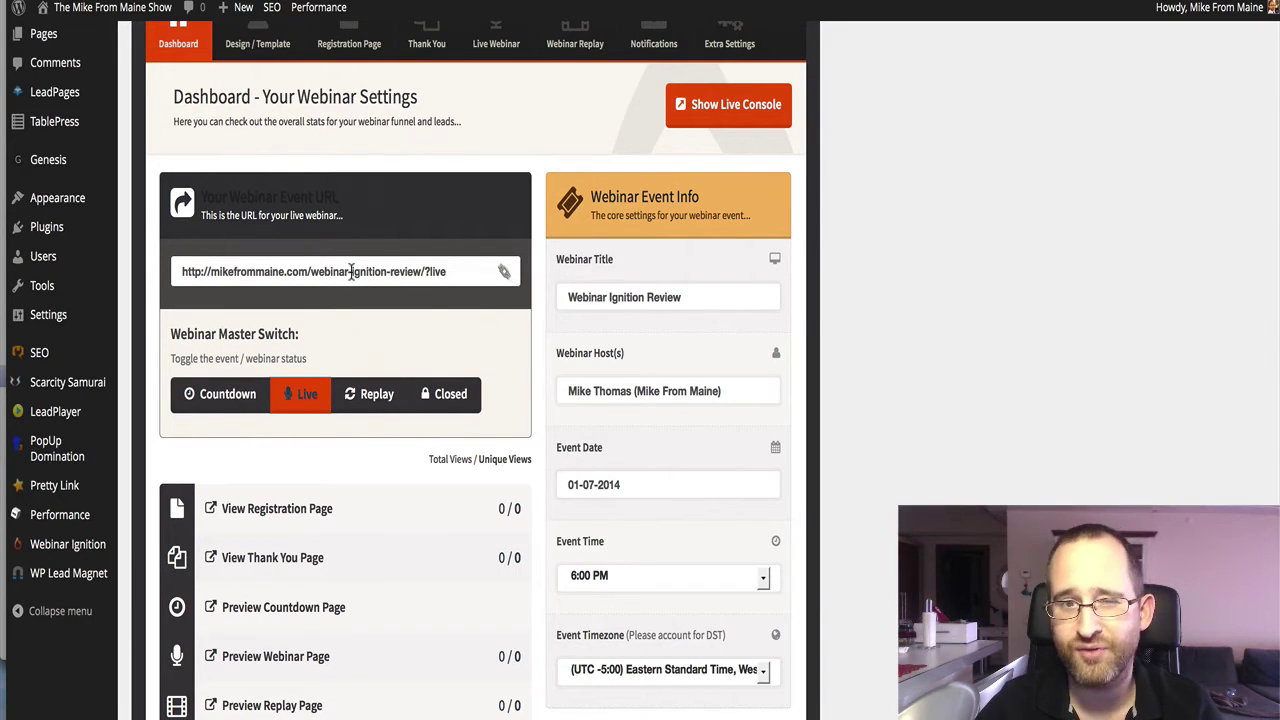
Switch the webinar's master status to Replay, then to Closed.
left_click(378, 391)
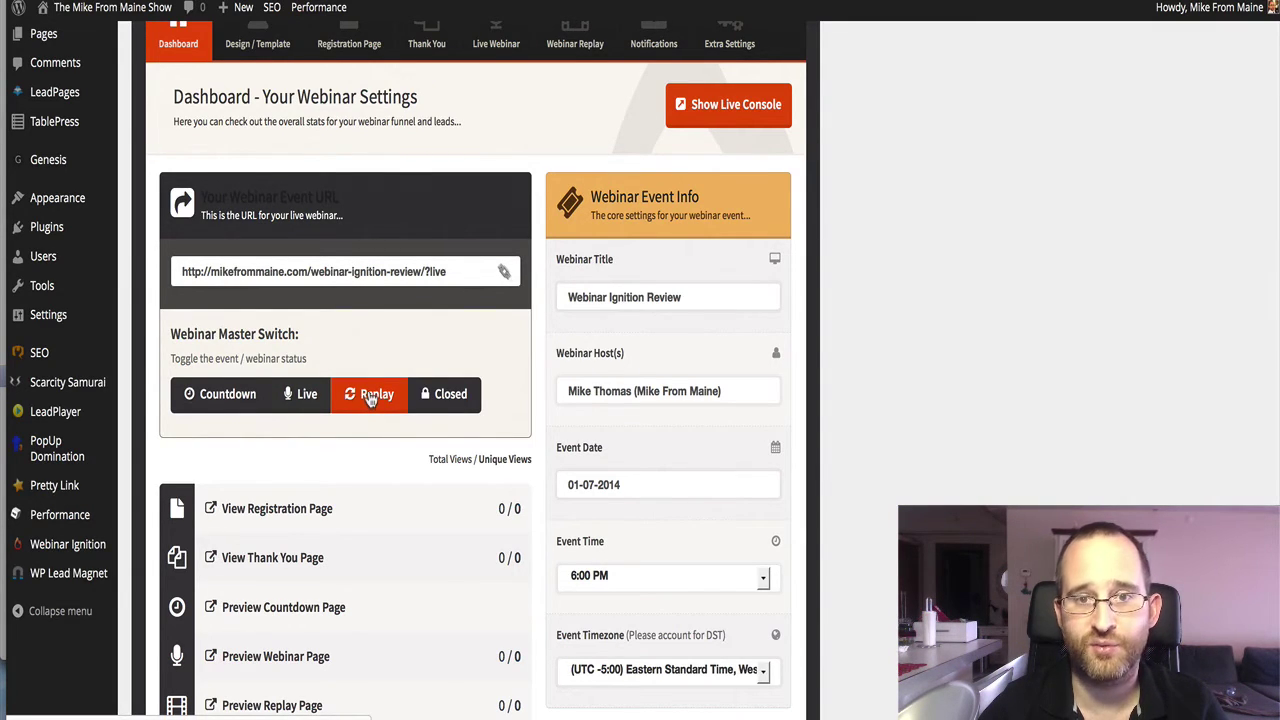
scroll(565, 255, "up", 2)
scroll(566, 257, "down", 5)
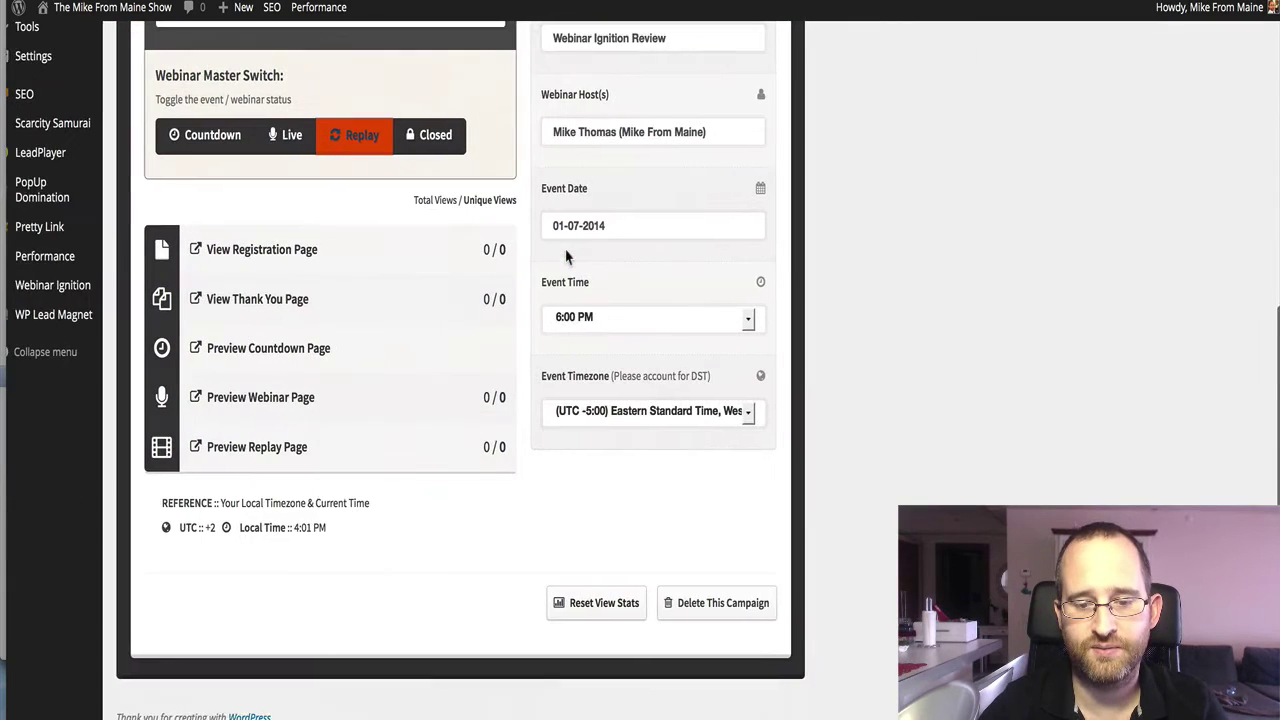
scroll(590, 479, "up", 6)
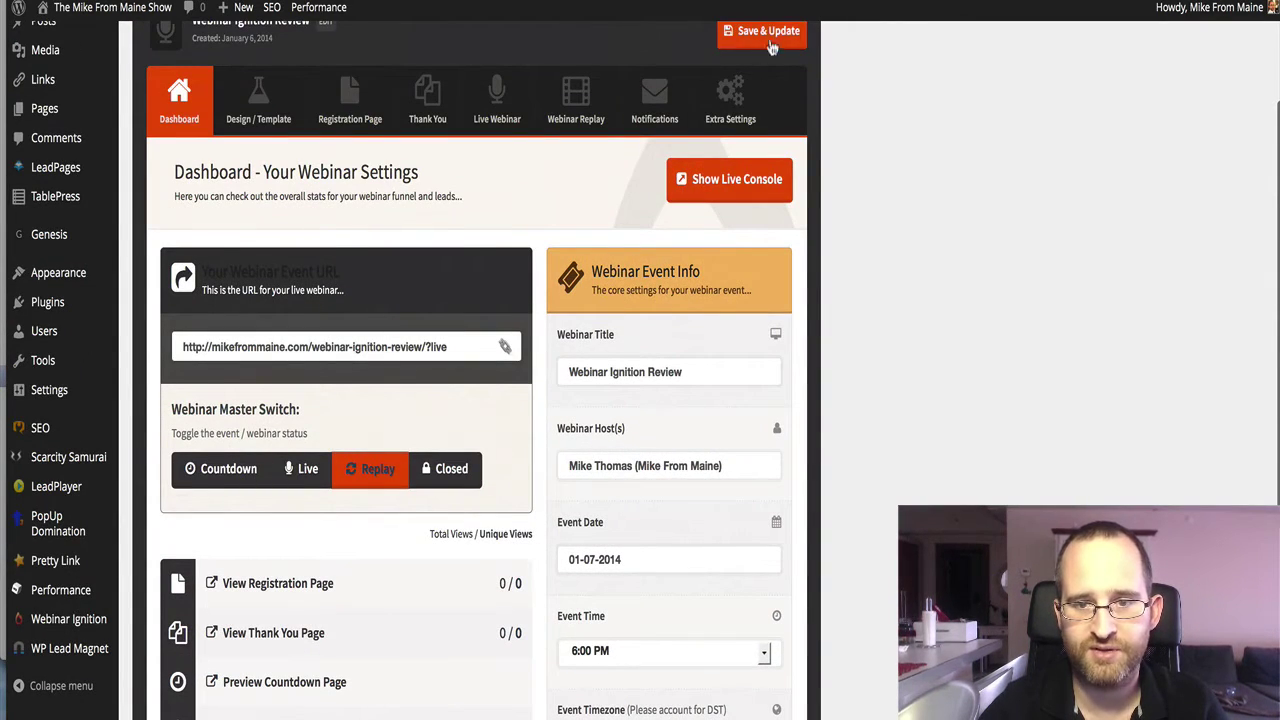
left_click(446, 473)
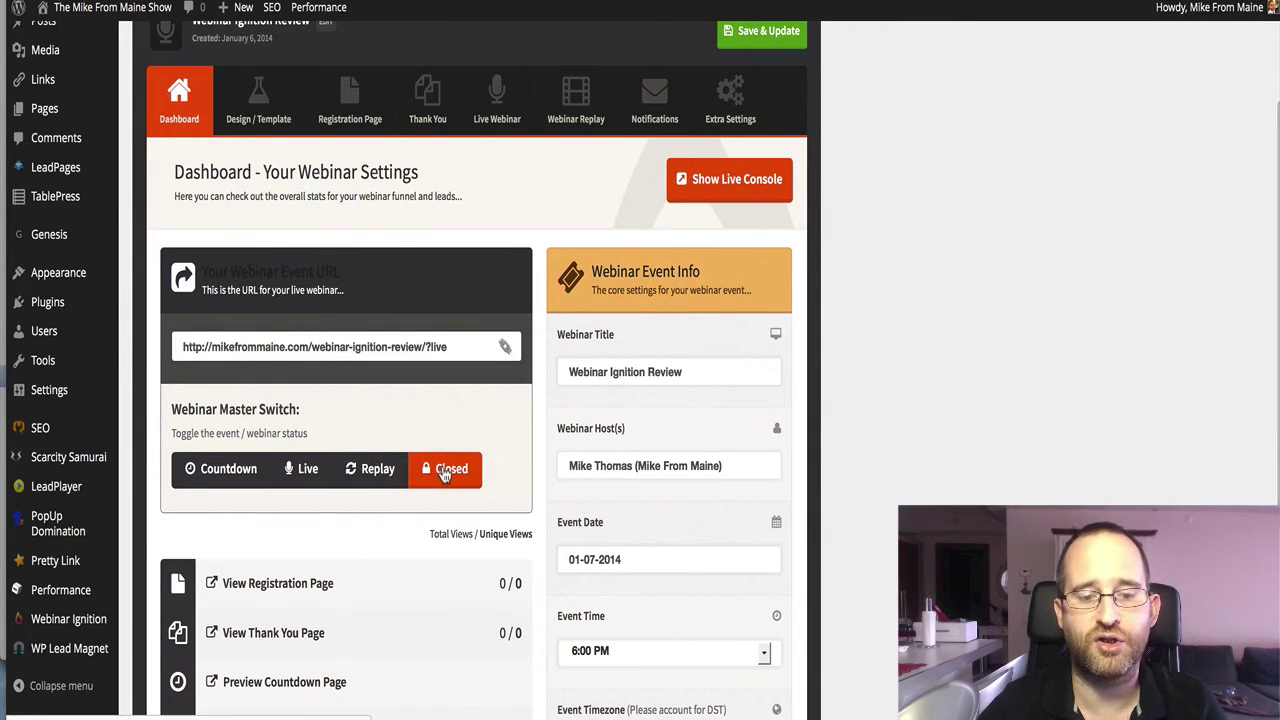
Set the master status to Countdown and open the webinar's Live Console Dashboard.
scroll(466, 444, "up", 1)
scroll(466, 444, "up", 1)
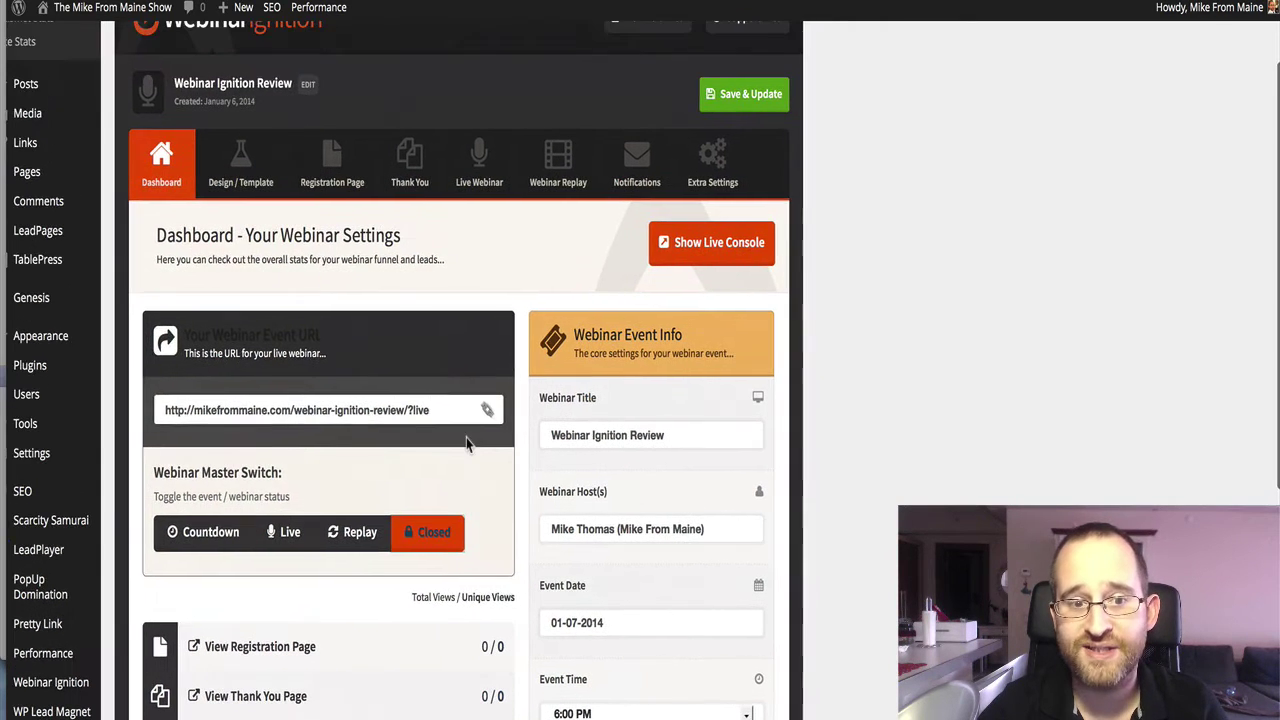
scroll(466, 444, "down", 6)
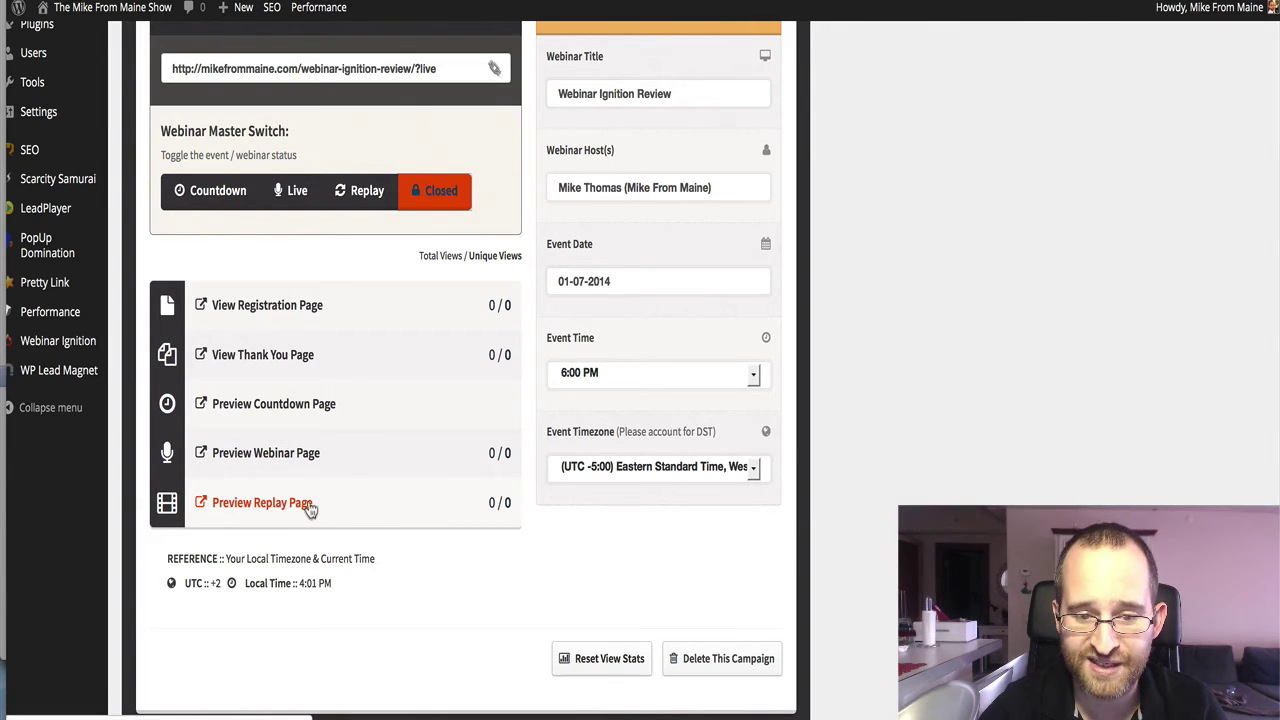
scroll(343, 523, "up", 2)
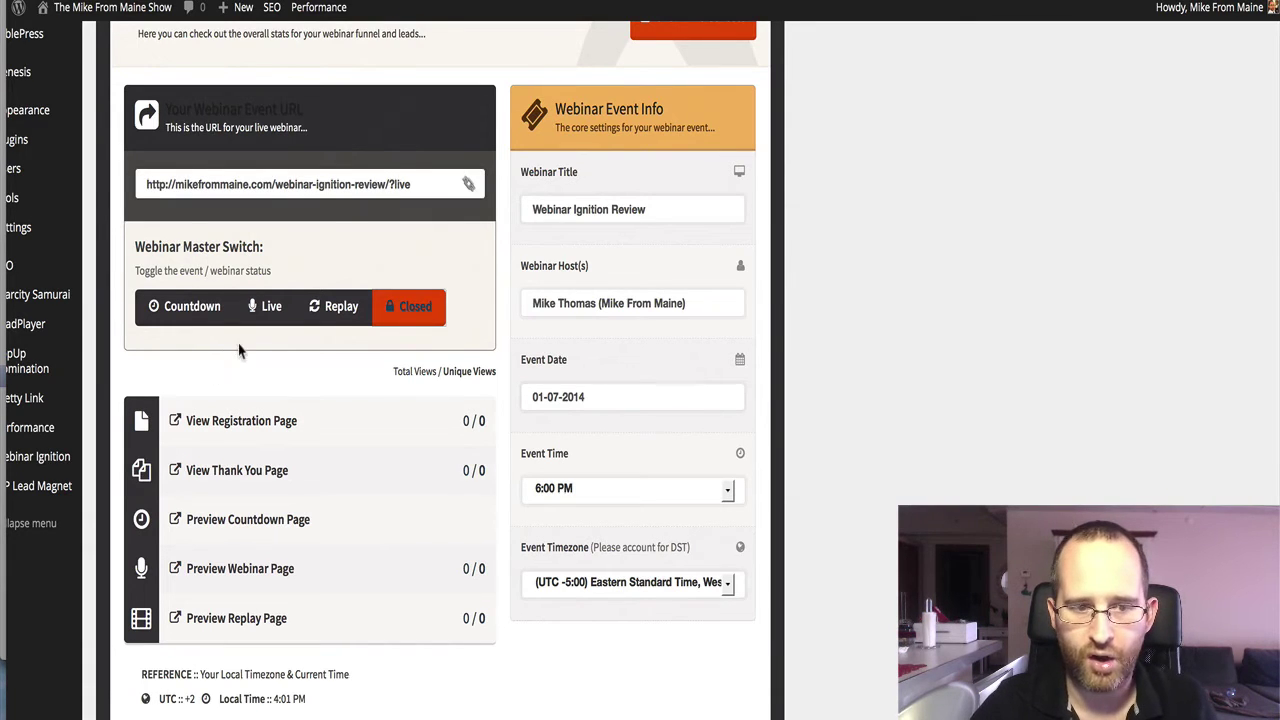
left_click(205, 310)
scroll(614, 283, "up", 2)
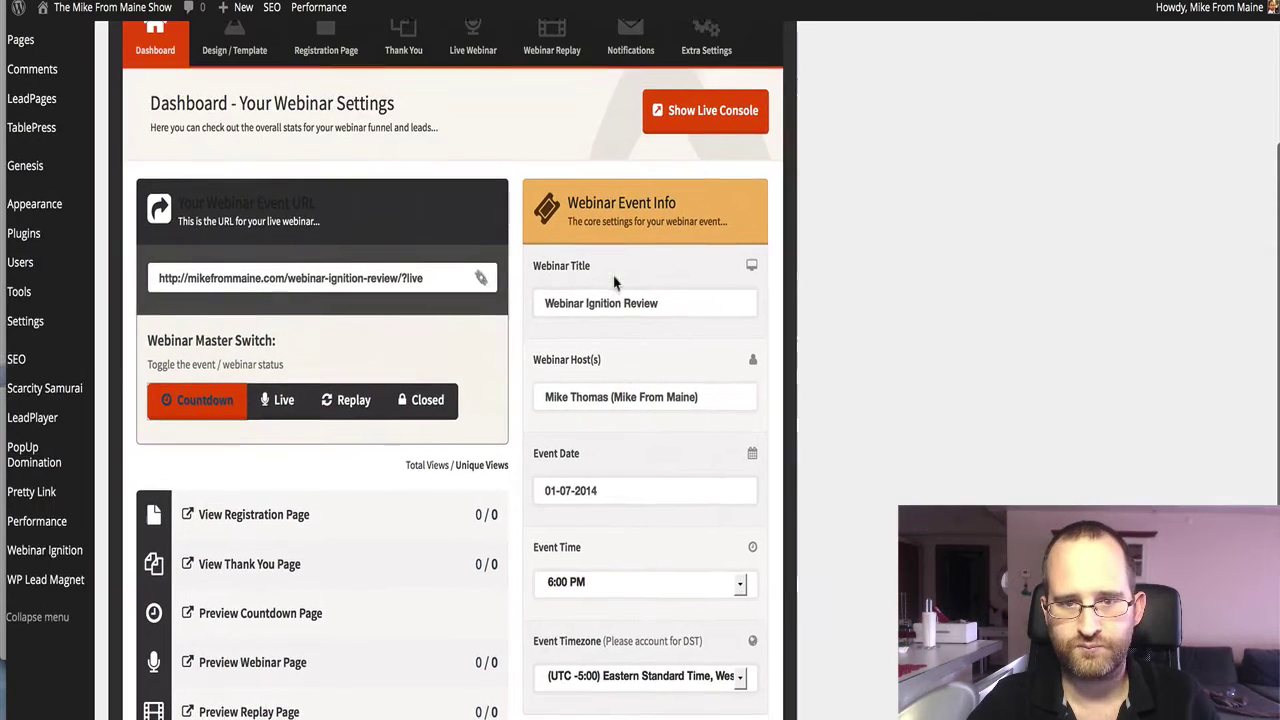
left_click(706, 121)
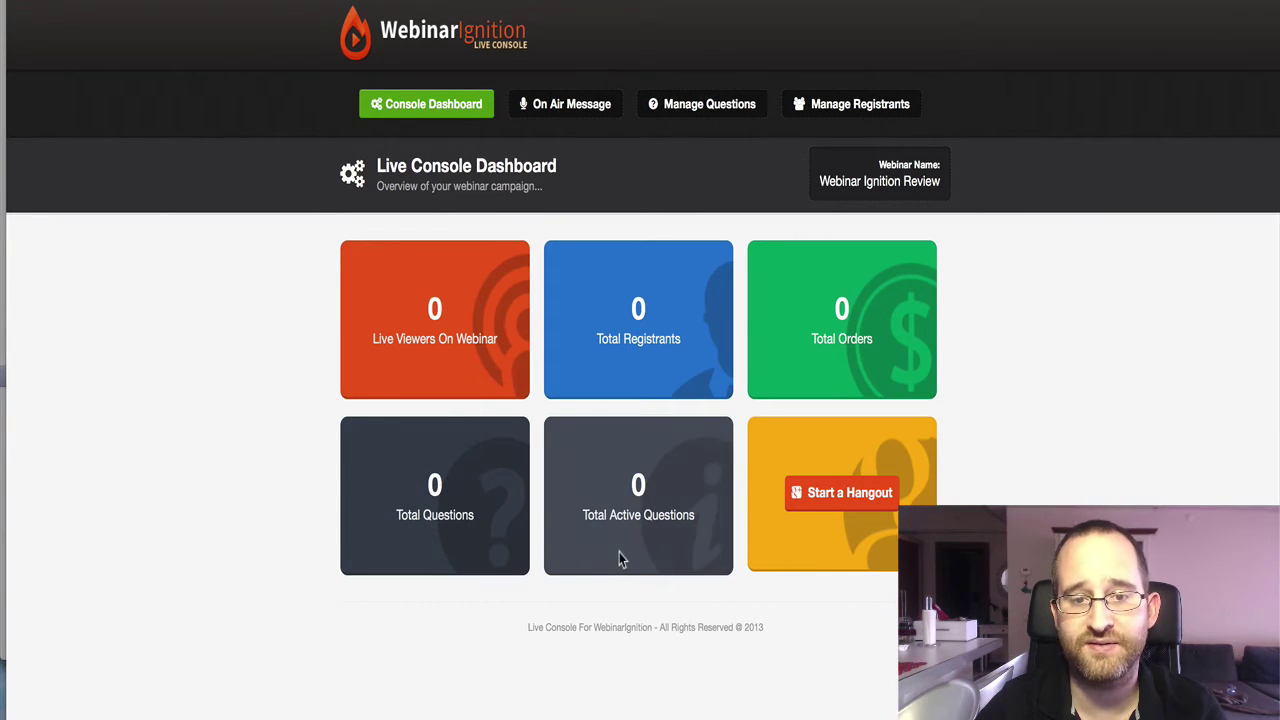
left_click(590, 108)
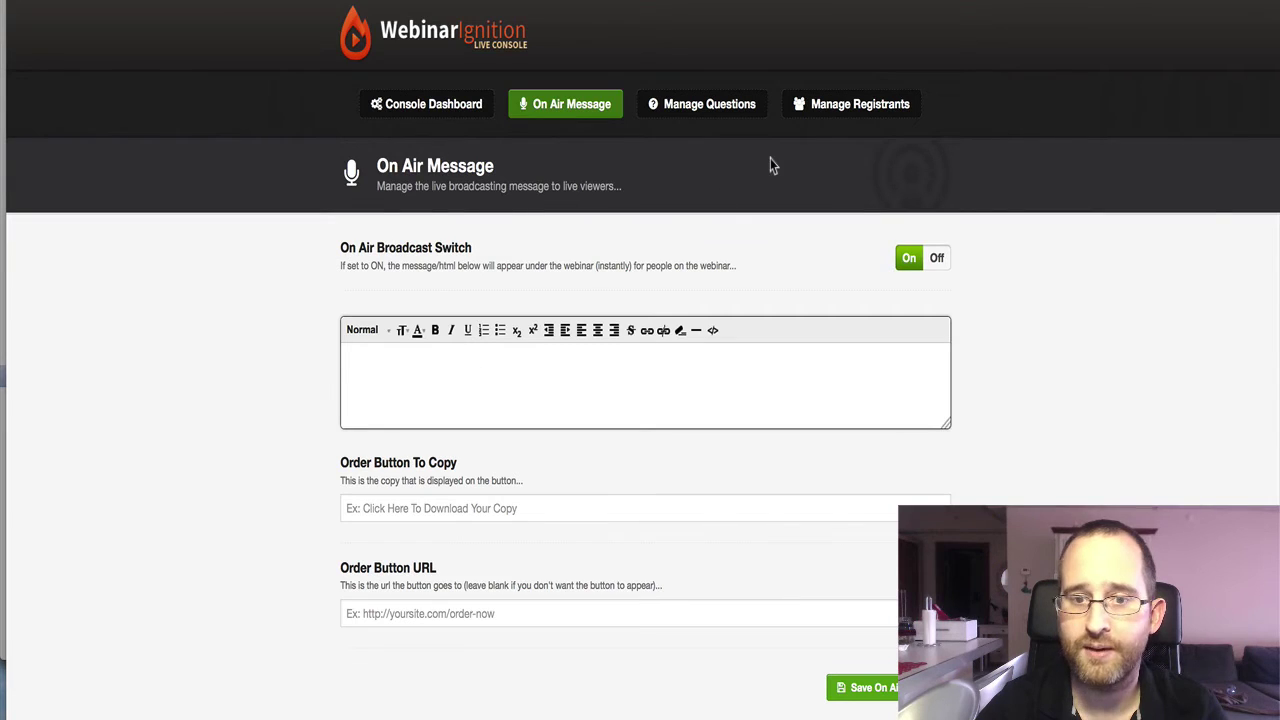
left_click(709, 105)
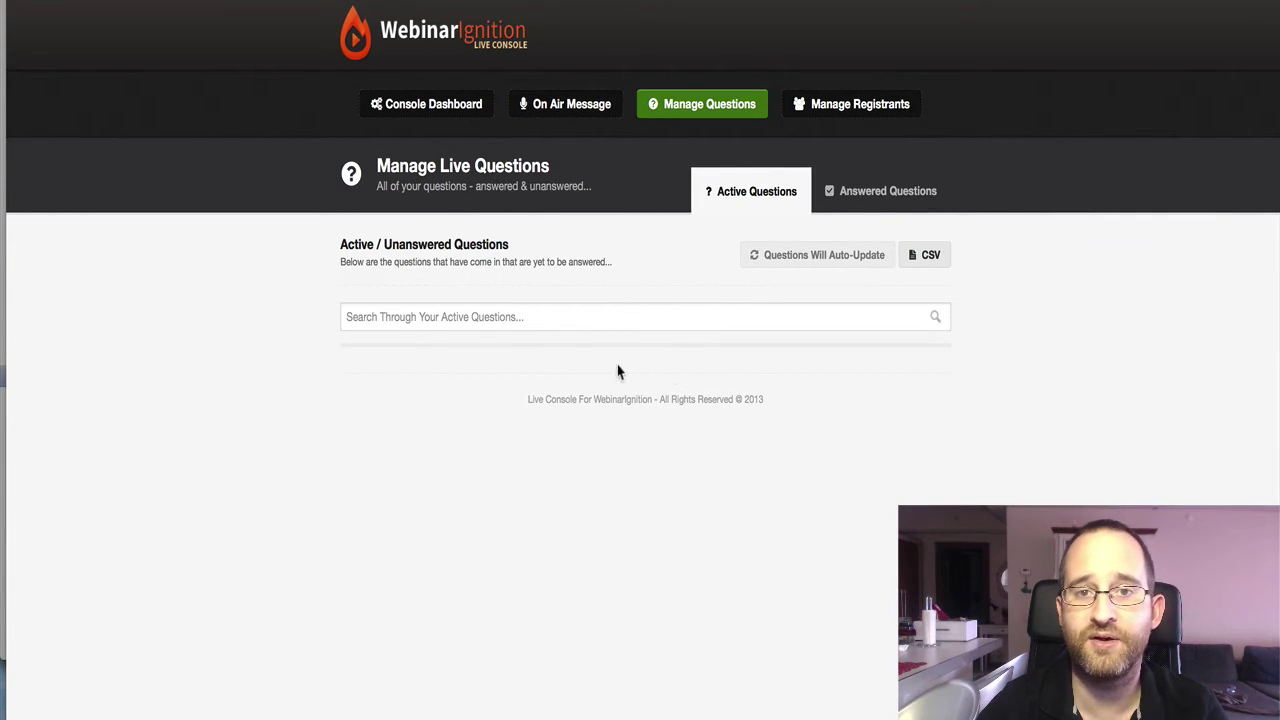
left_click(866, 112)
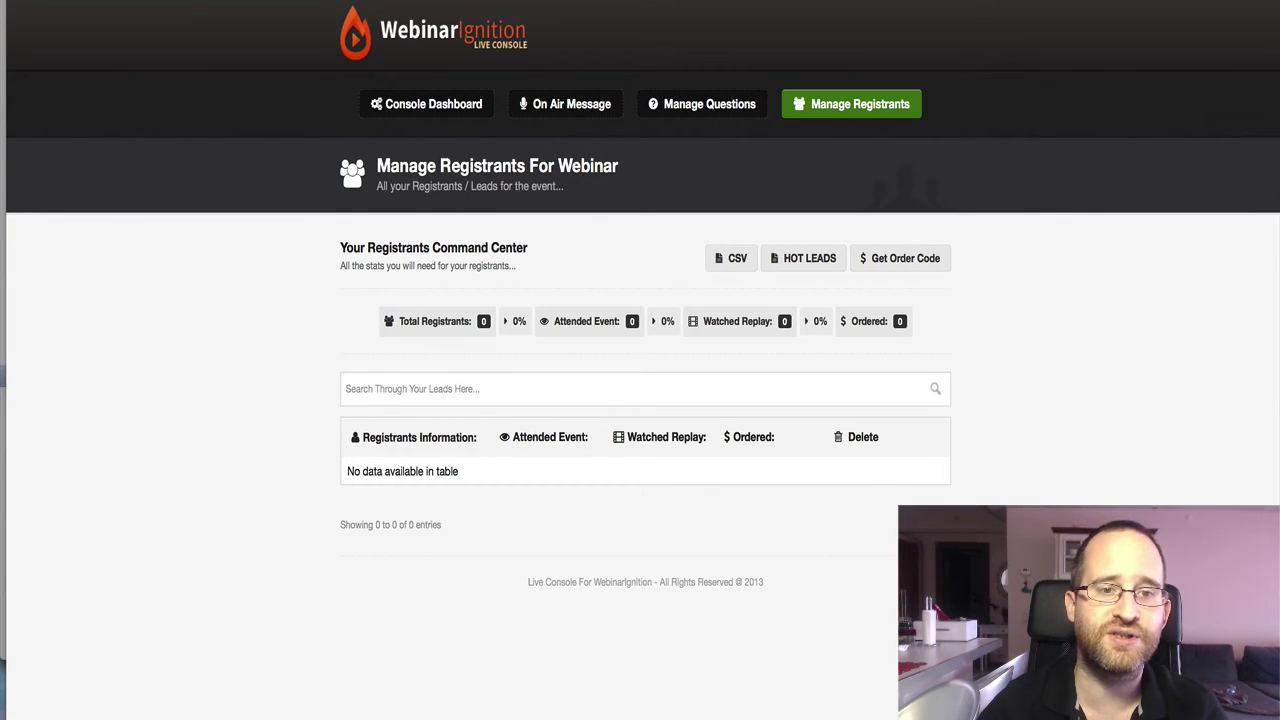
key("super+w")
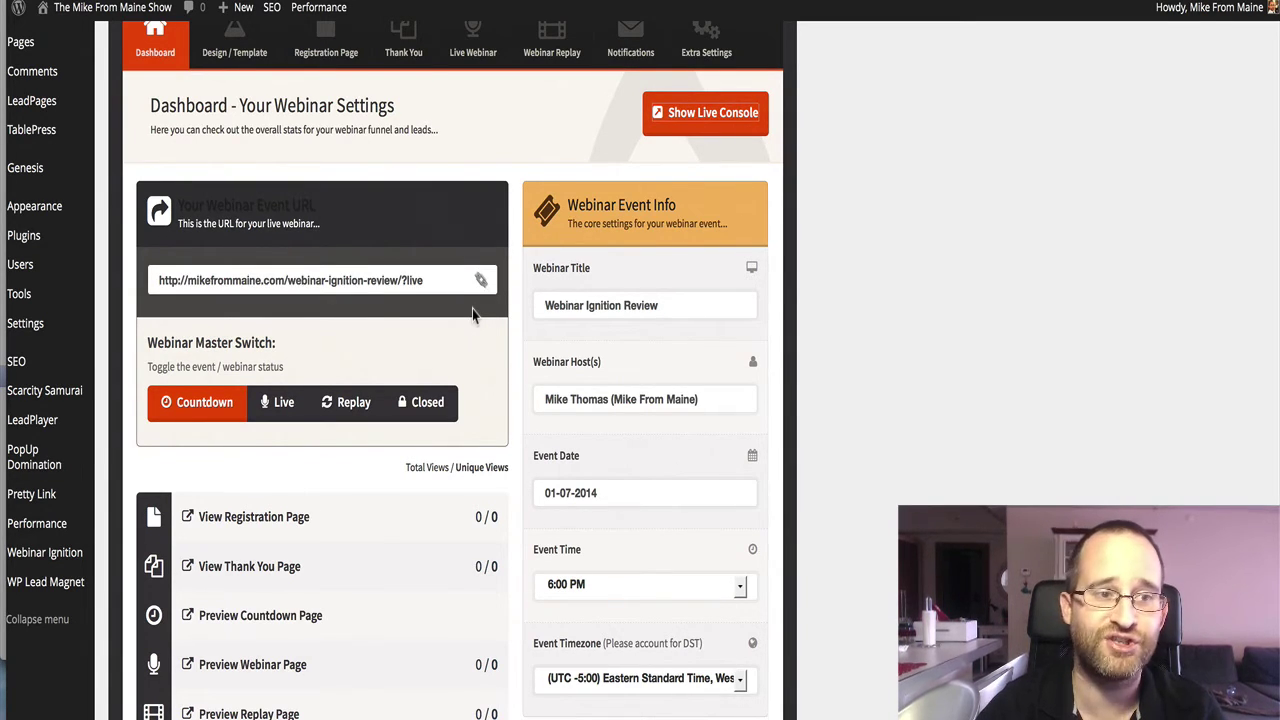
scroll(449, 350, "down", 3)
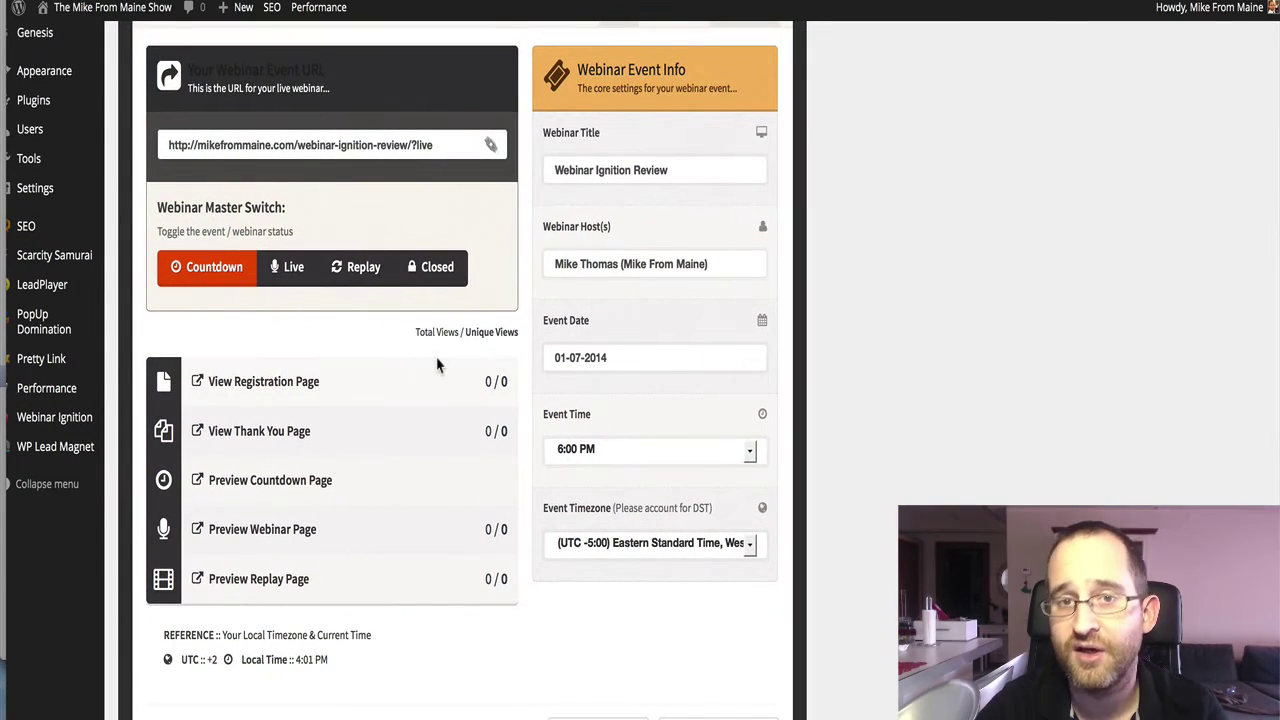
scroll(437, 366, "up", 3)
scroll(437, 366, "up", 2)
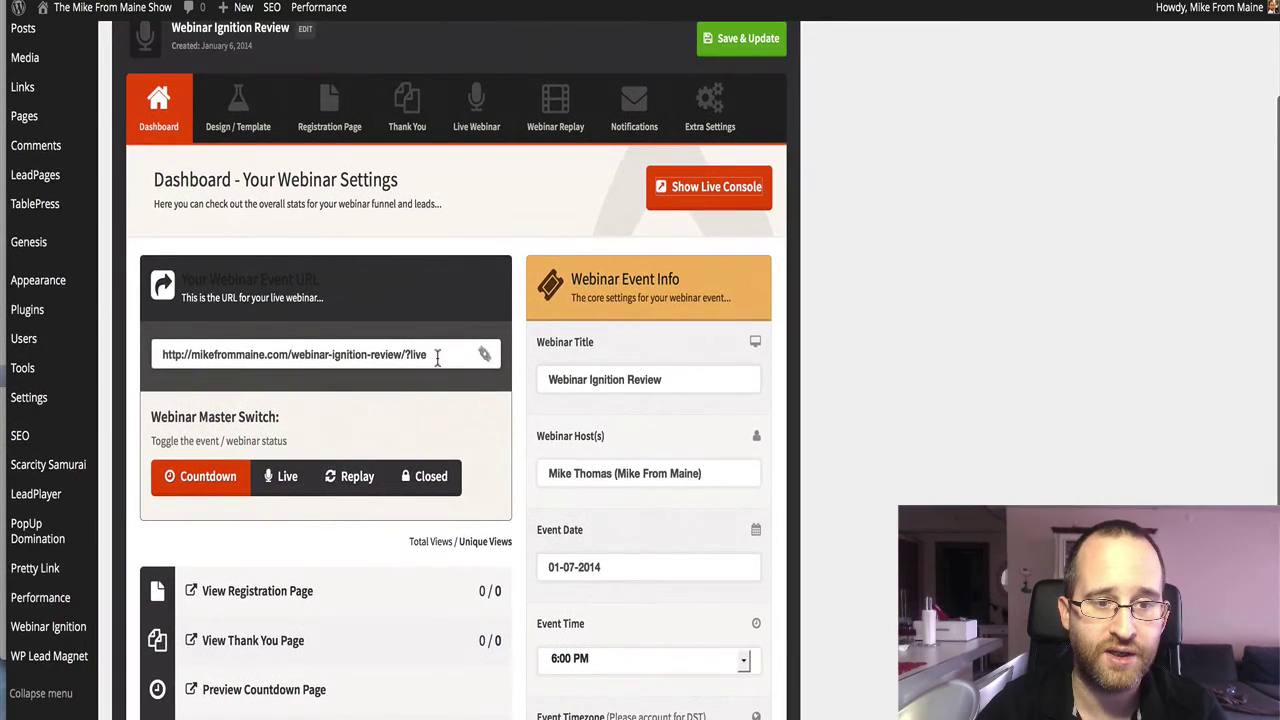
left_click(240, 112)
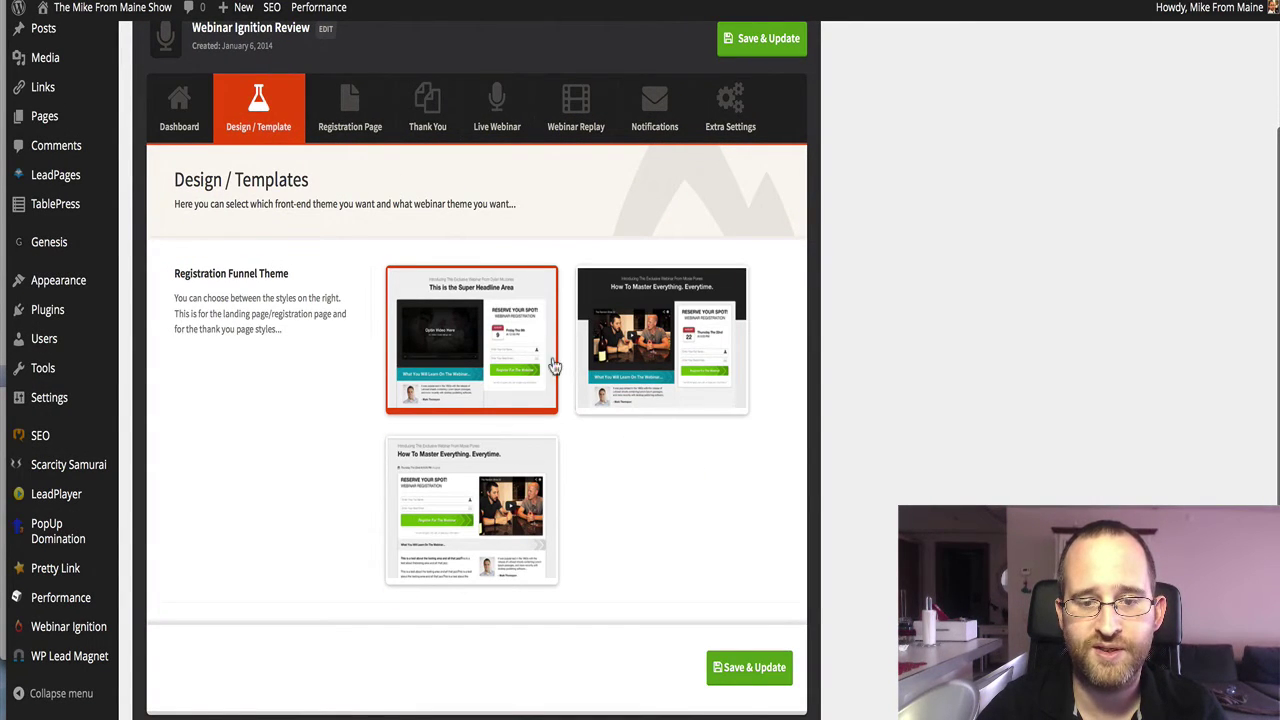
left_click(343, 103)
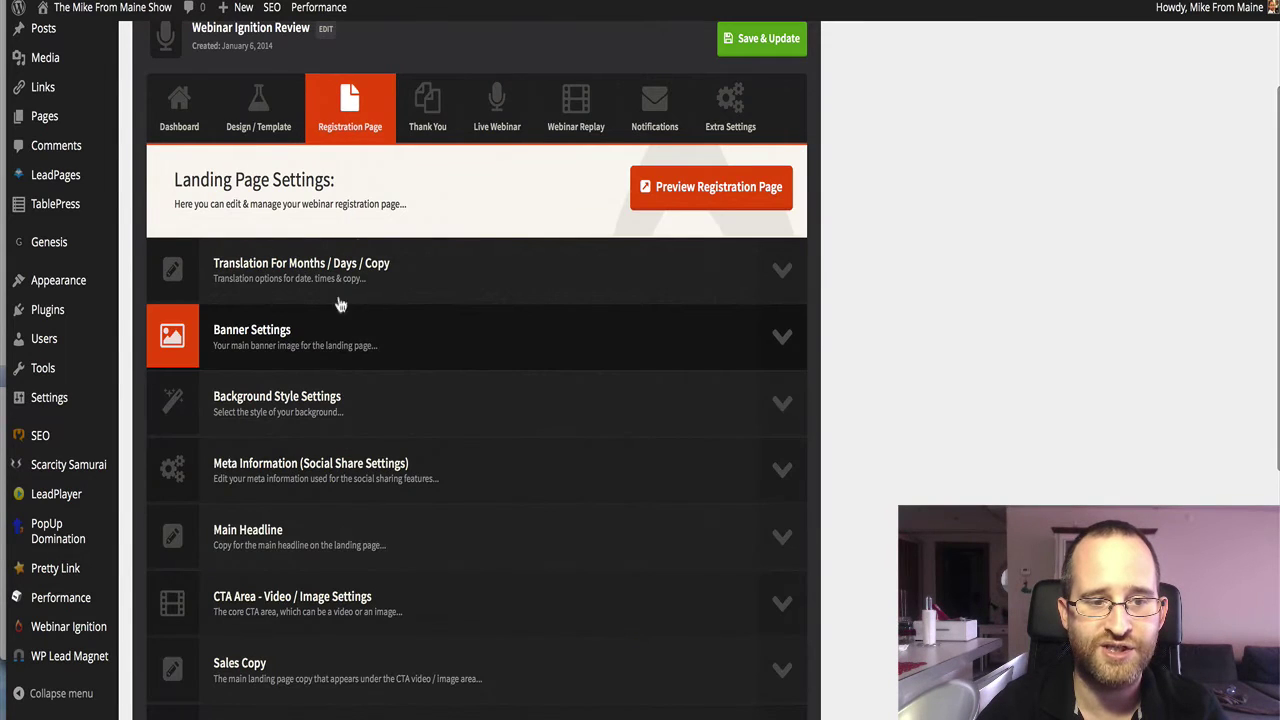
scroll(335, 355, "down", 1)
scroll(335, 355, "down", 5)
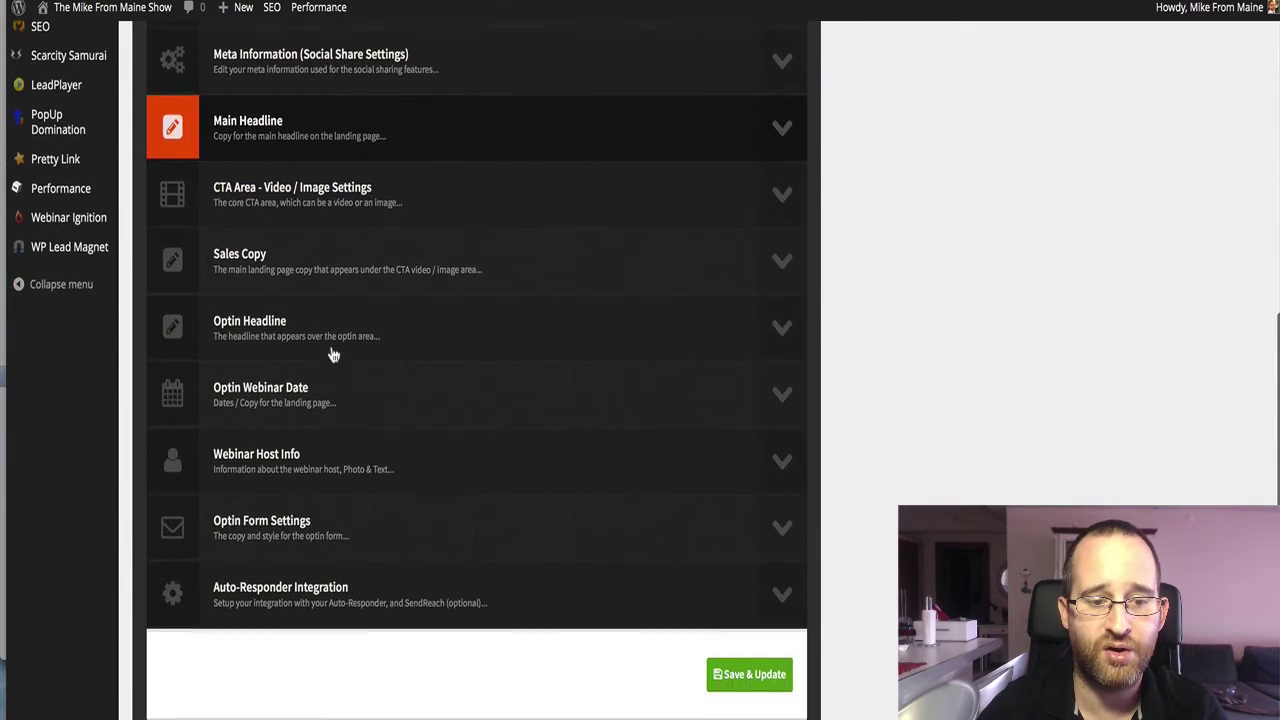
scroll(333, 355, "up", 6)
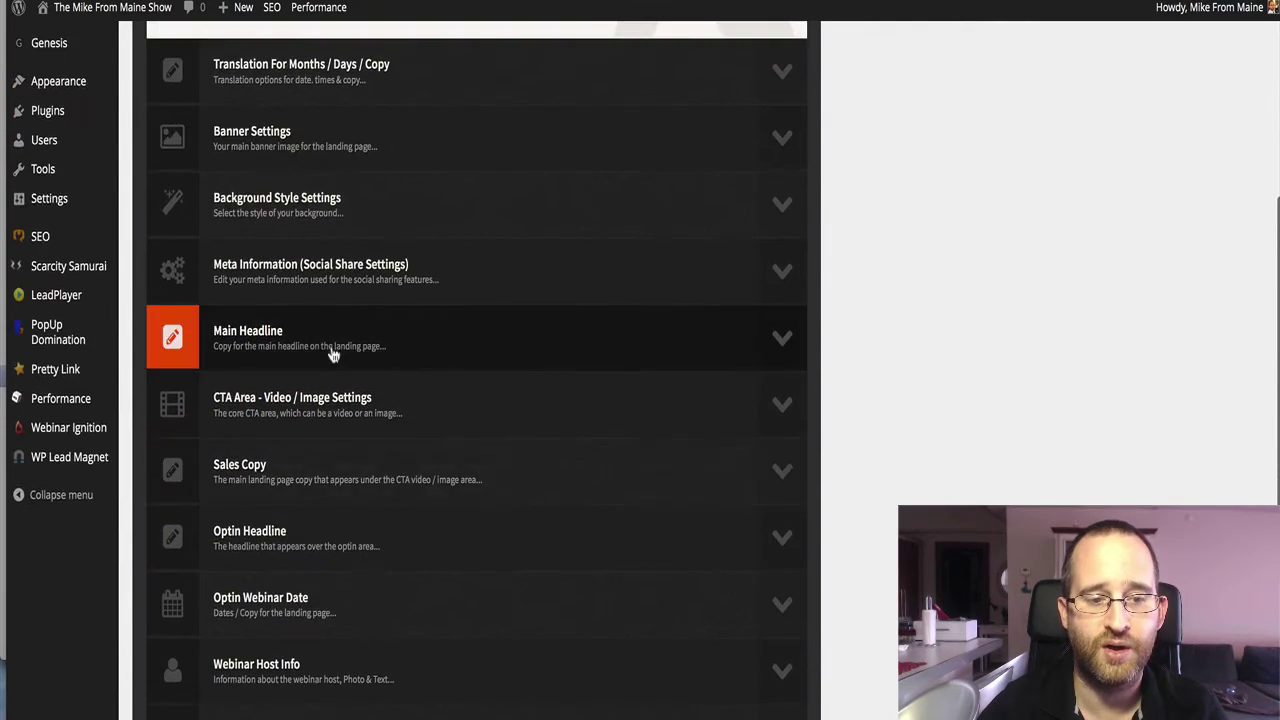
scroll(333, 355, "up", 1)
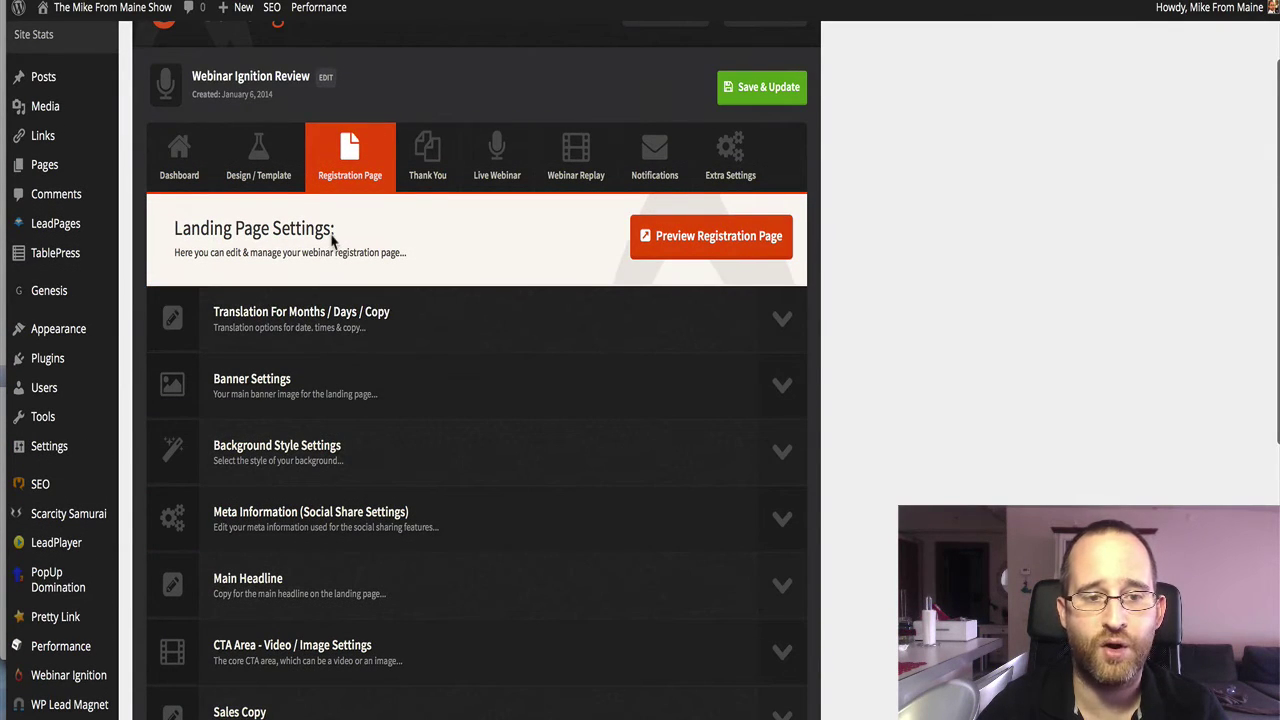
left_click(445, 172)
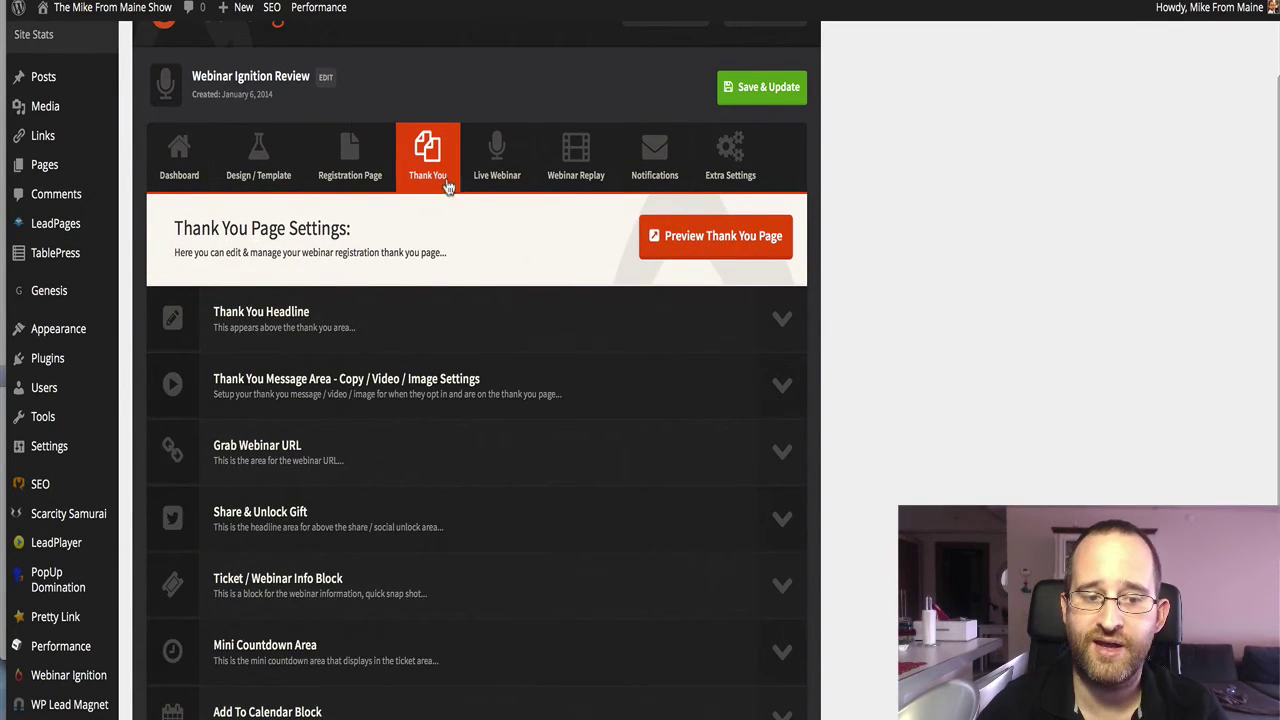
scroll(386, 289, "down", 5)
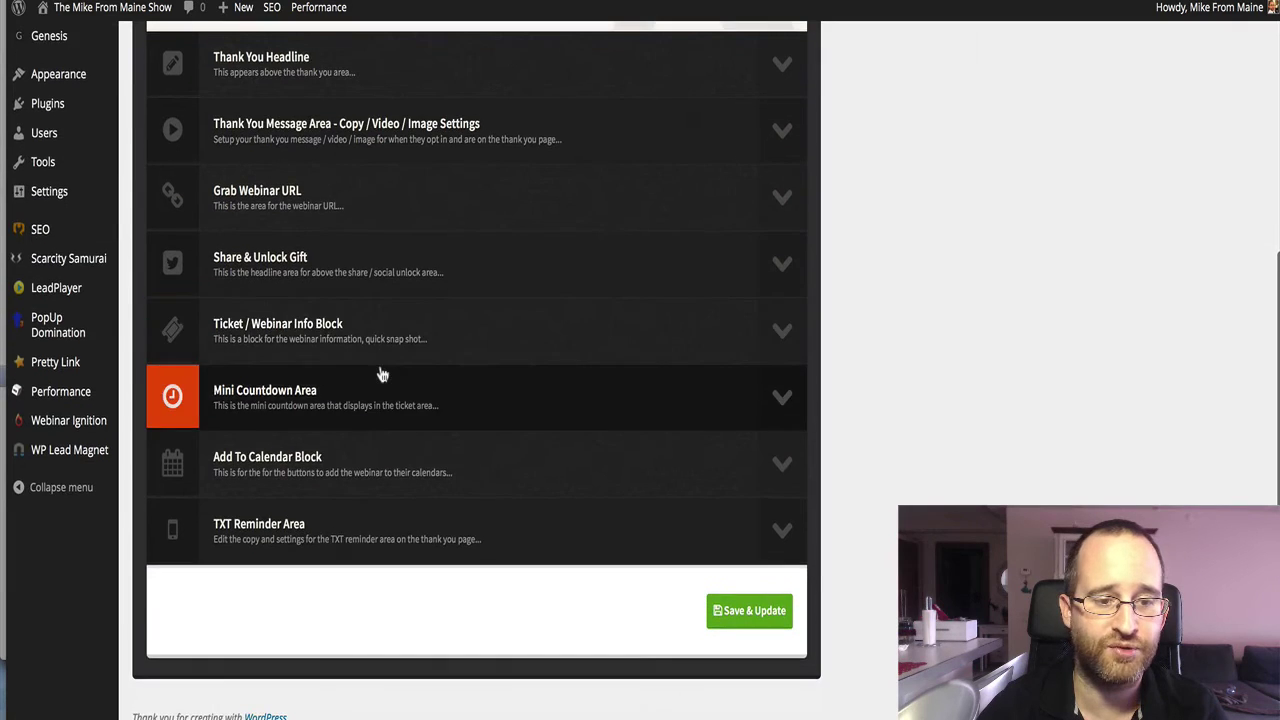
scroll(381, 372, "up", 3)
scroll(382, 374, "up", 2)
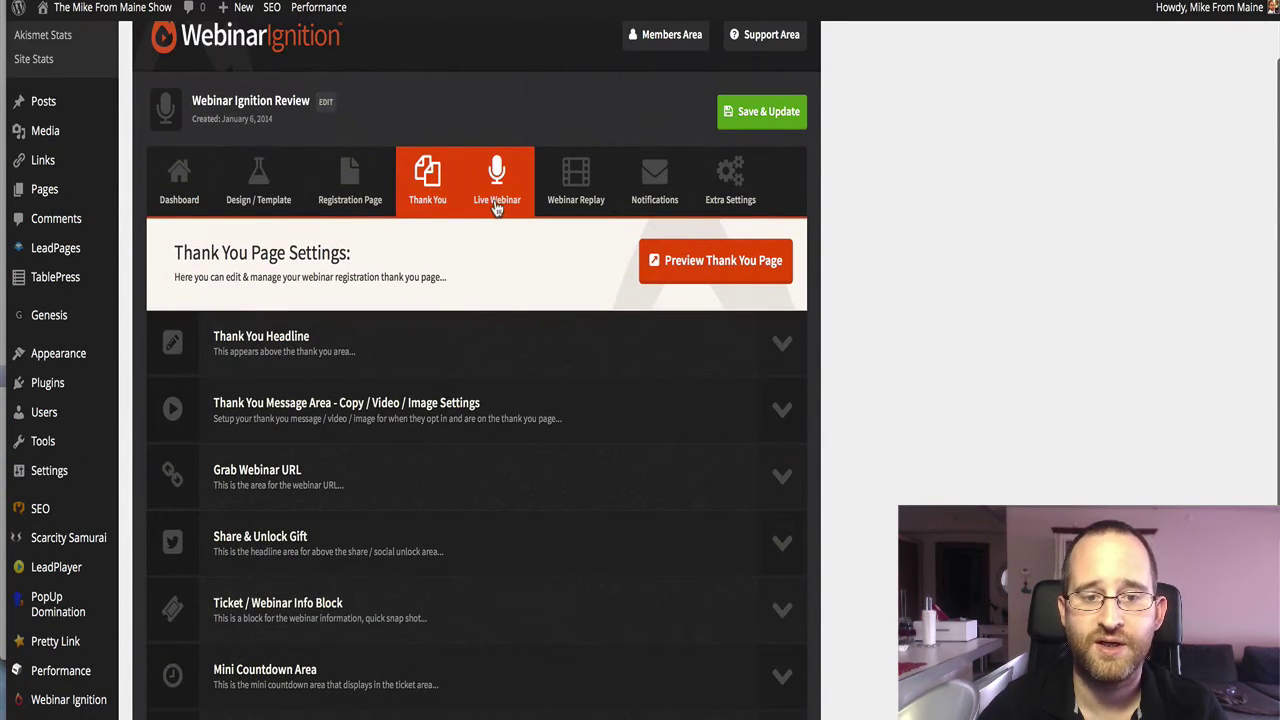
left_click(497, 205)
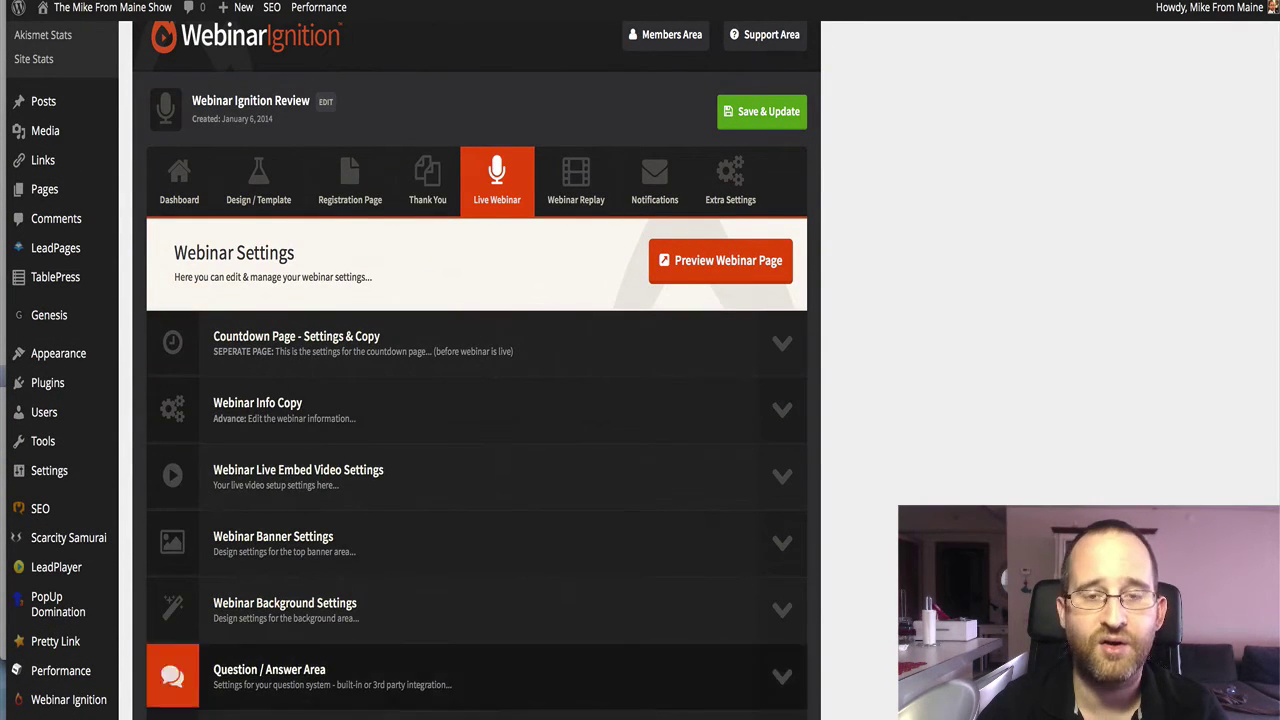
left_click(595, 205)
left_click(660, 200)
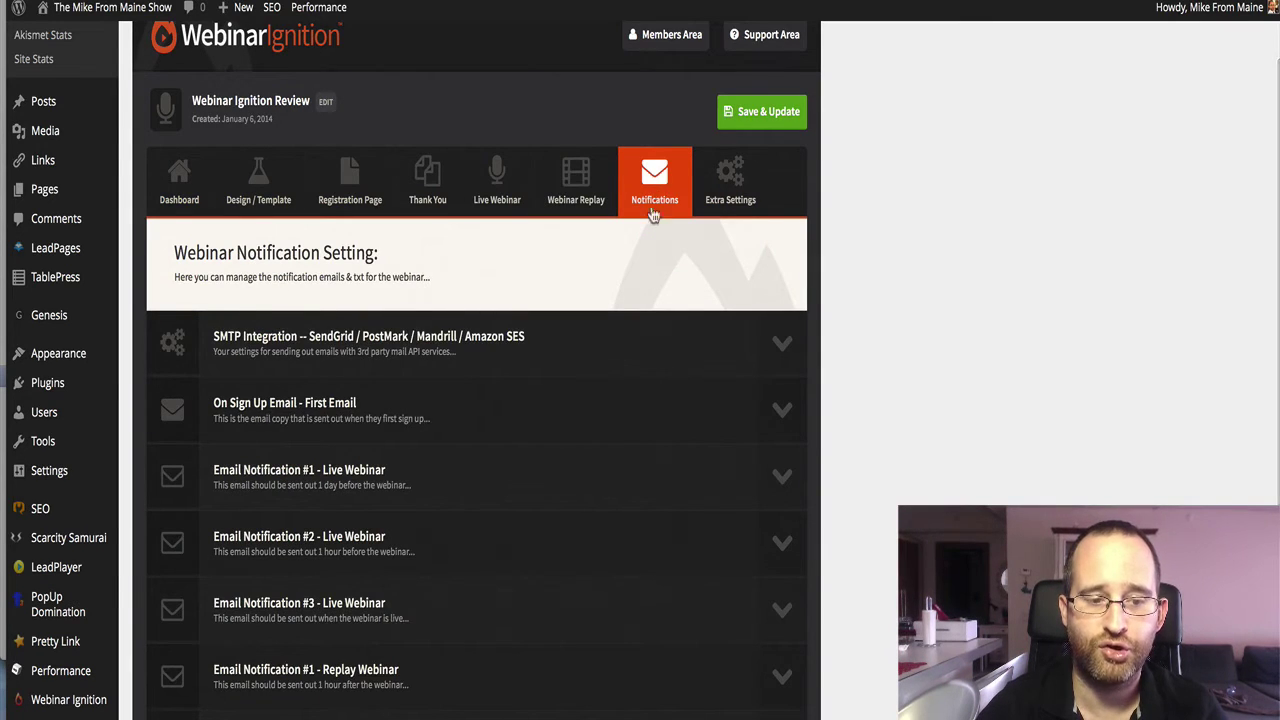
left_click(727, 192)
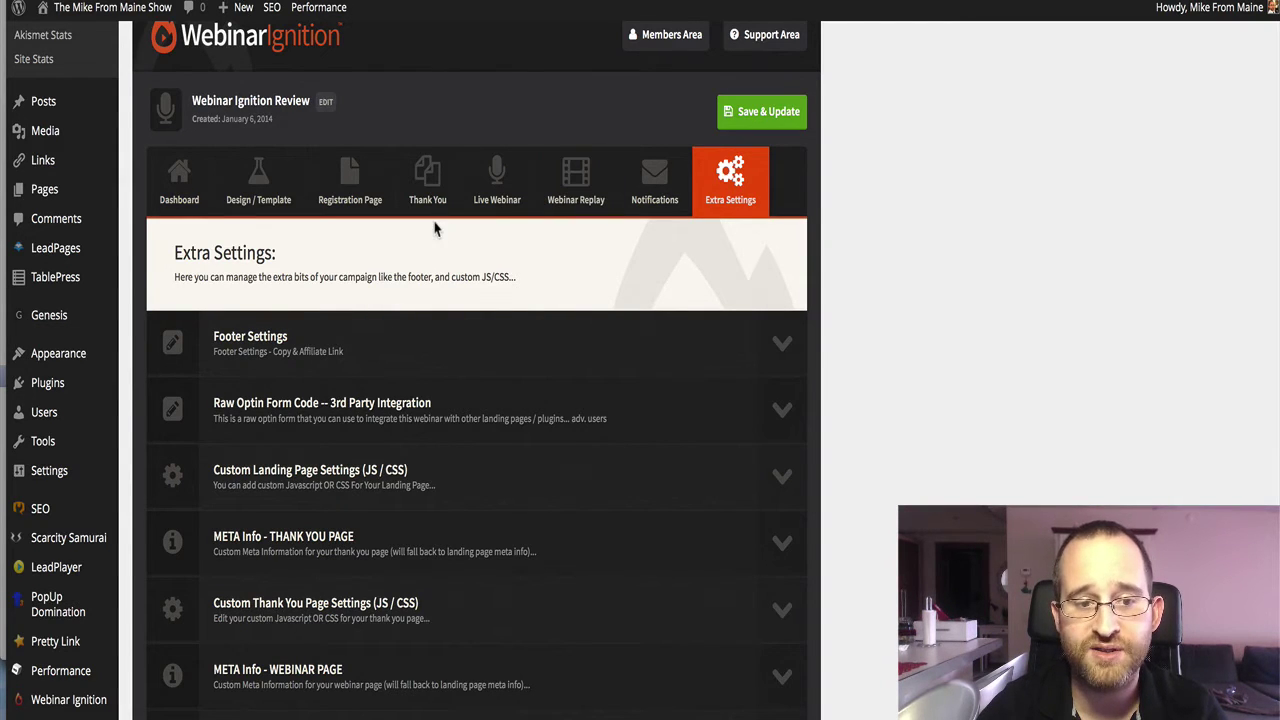
left_click(178, 203)
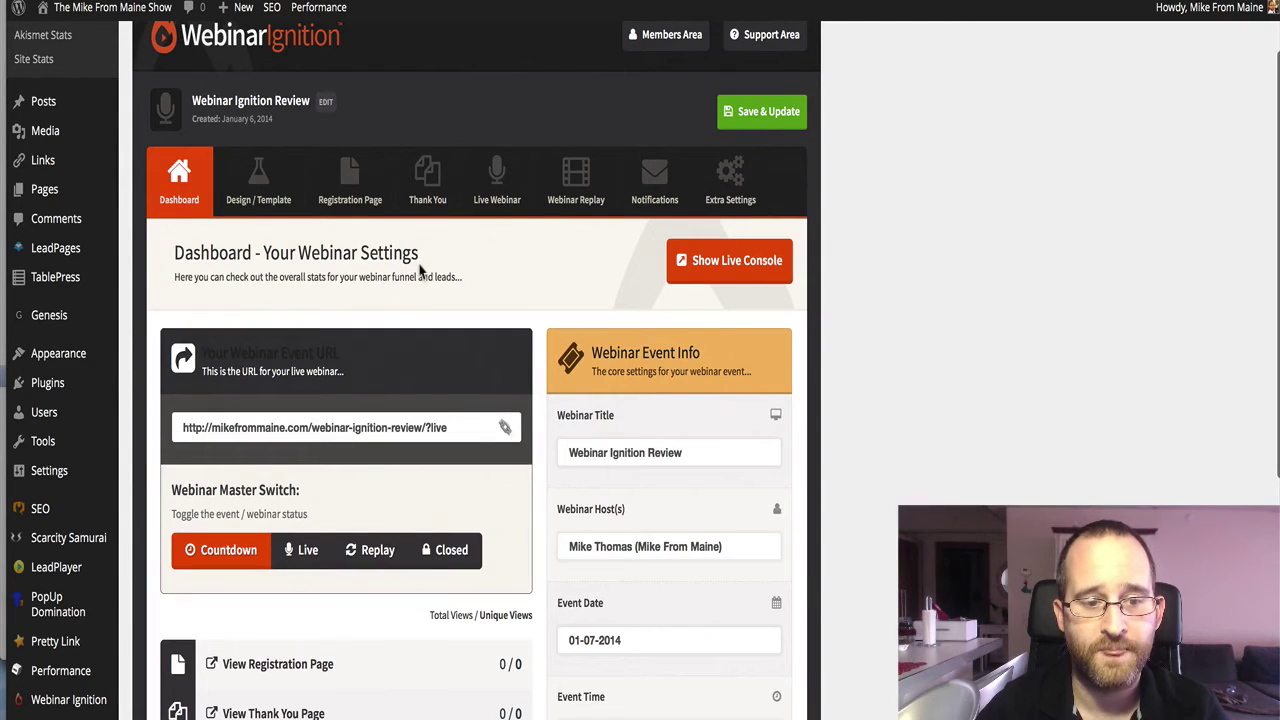